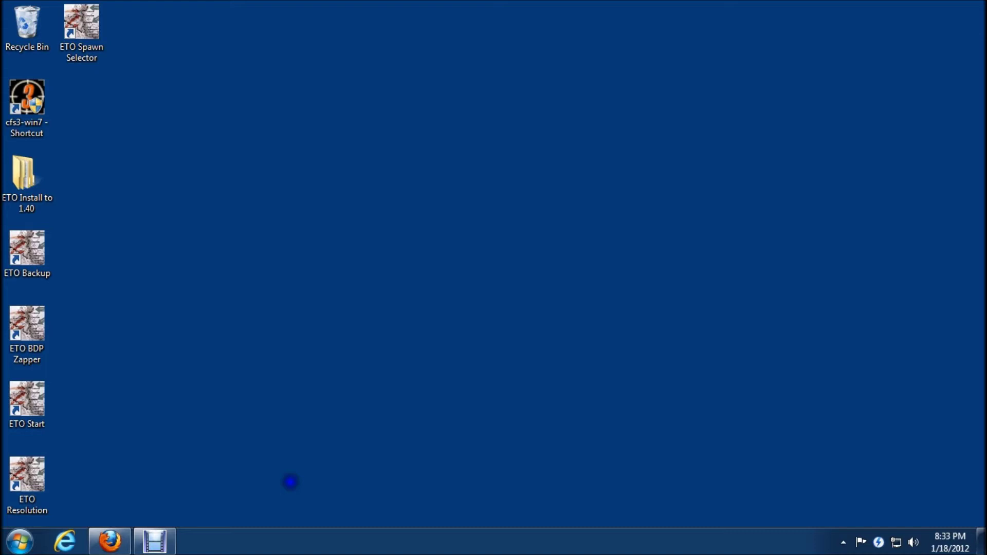
- Launch ETO Start to view the theatre era menu, then close that console
{"action": "left_click", "coordinate": [34, 410]}
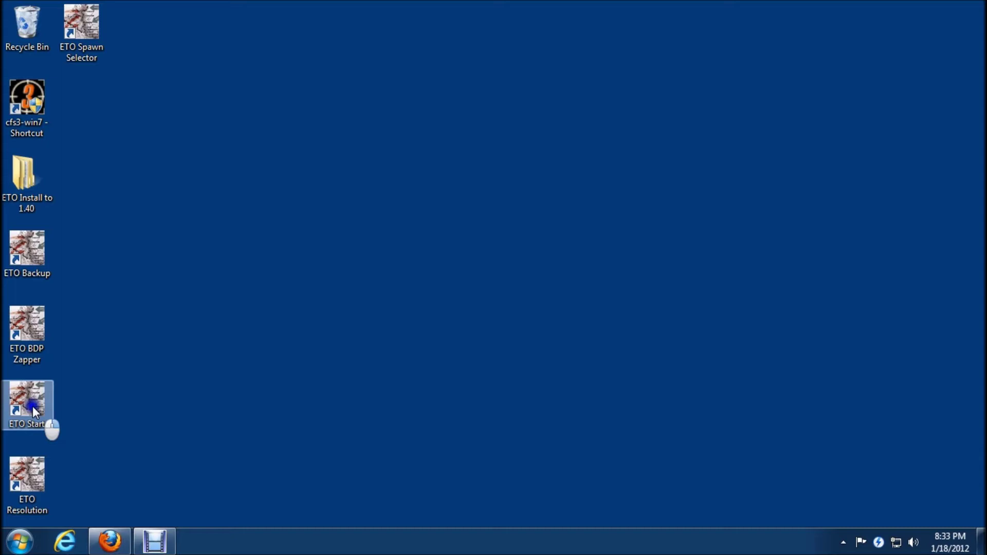
{"action": "double_click", "coordinate": [33, 406]}
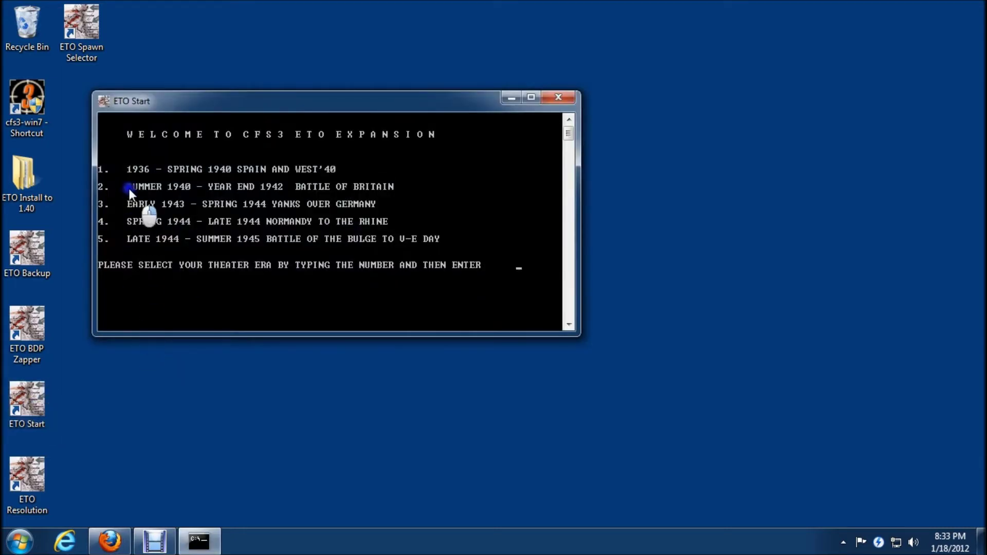
{"action": "left_click", "coordinate": [125, 171]}
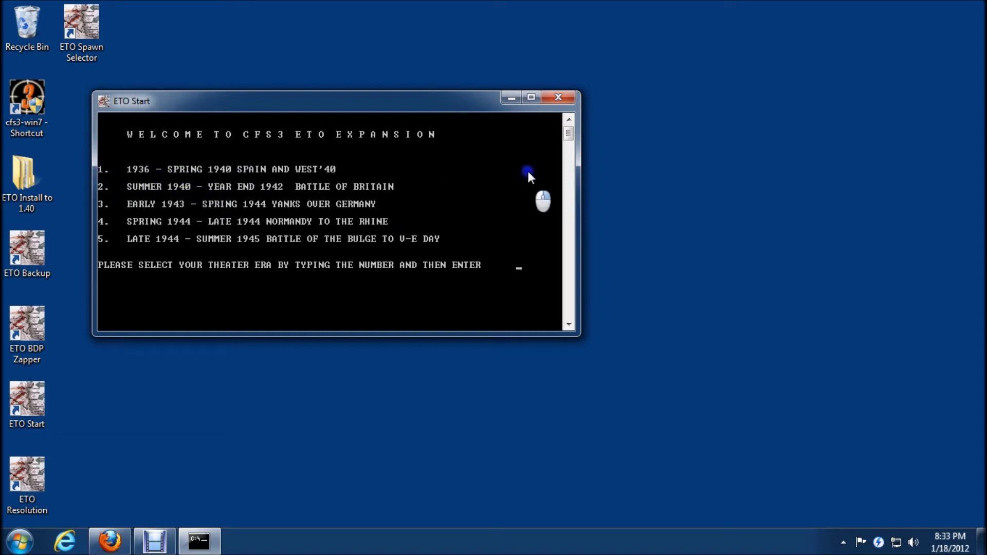
{"action": "left_click", "coordinate": [564, 97]}
- Run ETO Spawn Selector and choose option 1, Stock Spawn Mode
{"action": "left_click", "coordinate": [92, 18]}
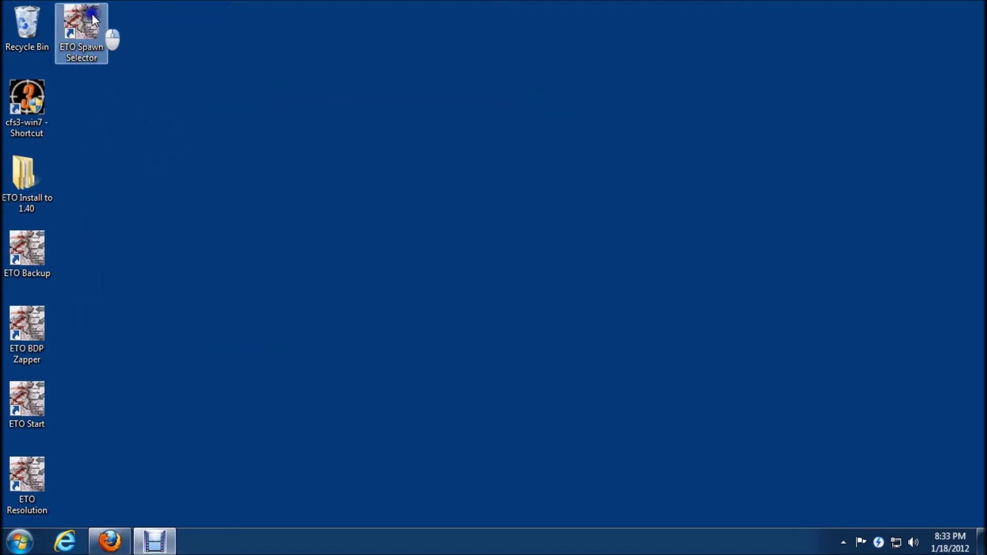
{"action": "double_click", "coordinate": [93, 18]}
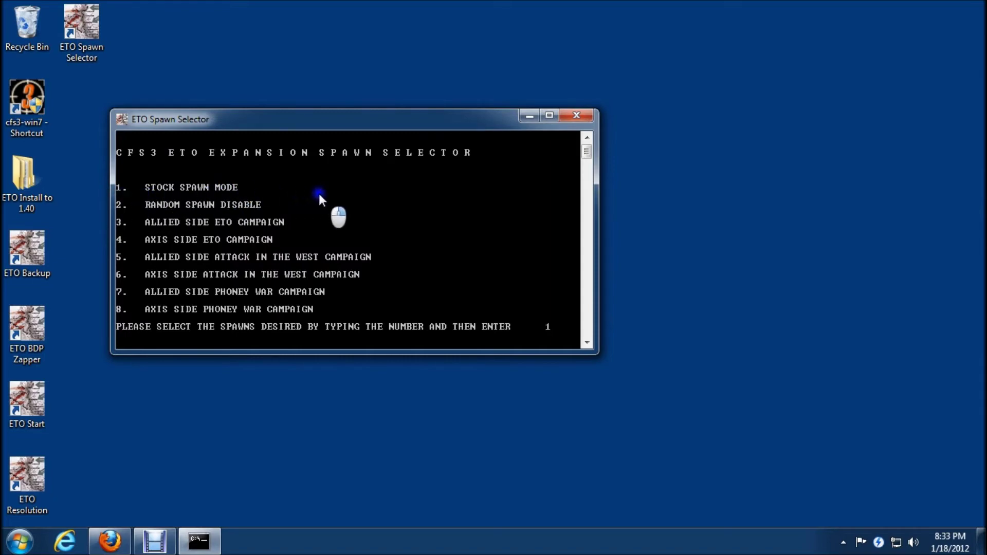
{"action": "type", "text": "1"}
{"action": "key", "text": "Return"}
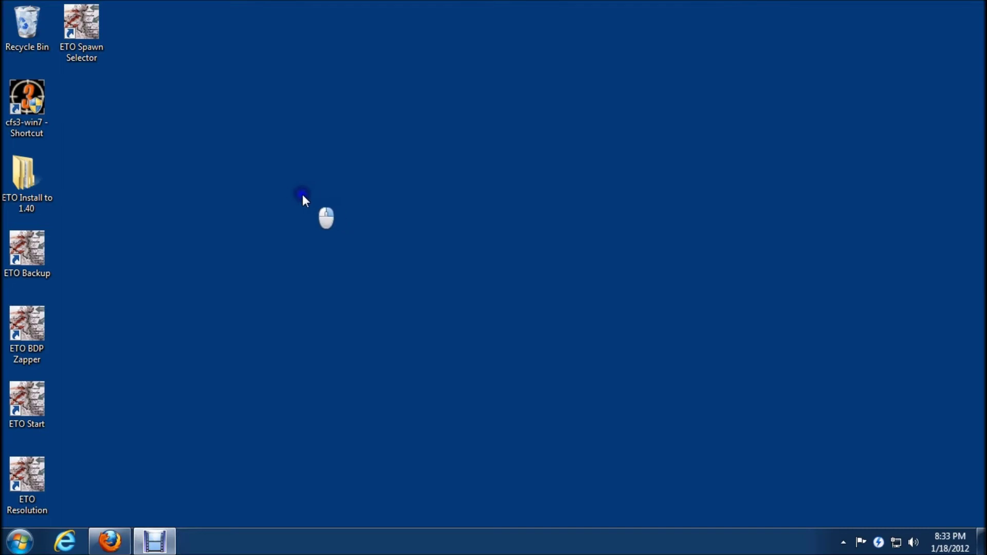
- Run the Rev 1.20 installer from the Cumulative_Update_1.20 zip in 'ETO Install to 1.40'
{"action": "left_click", "coordinate": [20, 175]}
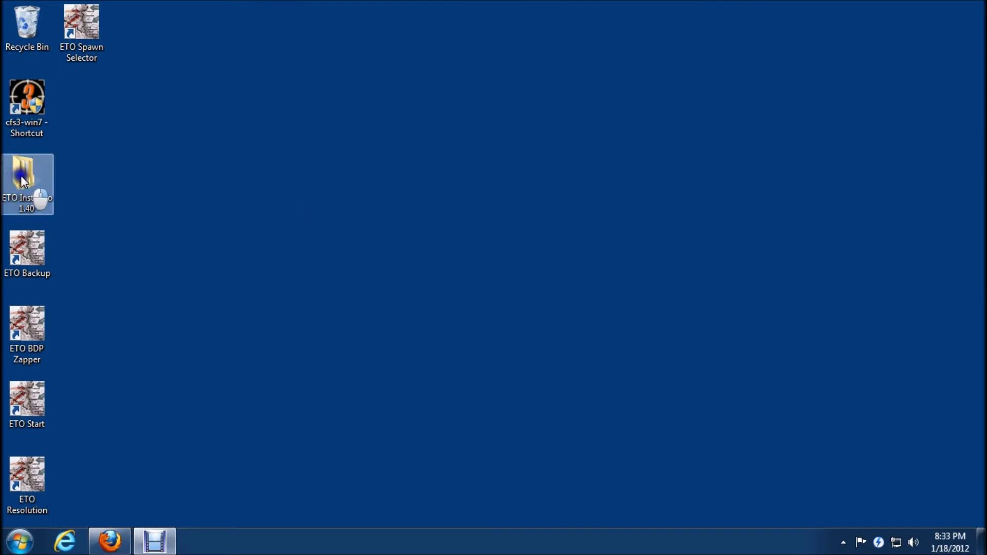
{"action": "double_click", "coordinate": [20, 174]}
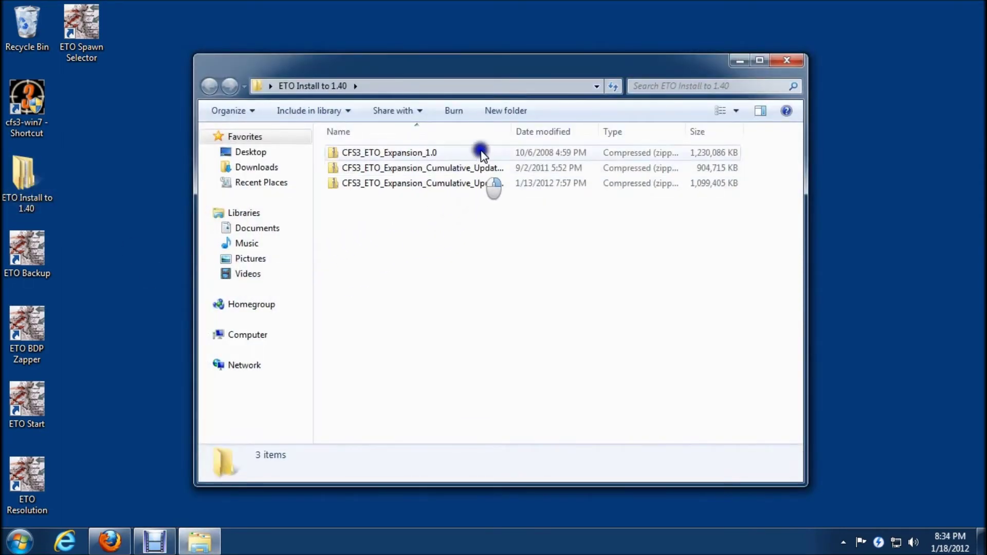
{"action": "left_click_drag", "start_coordinate": [513, 130], "coordinate": [577, 131]}
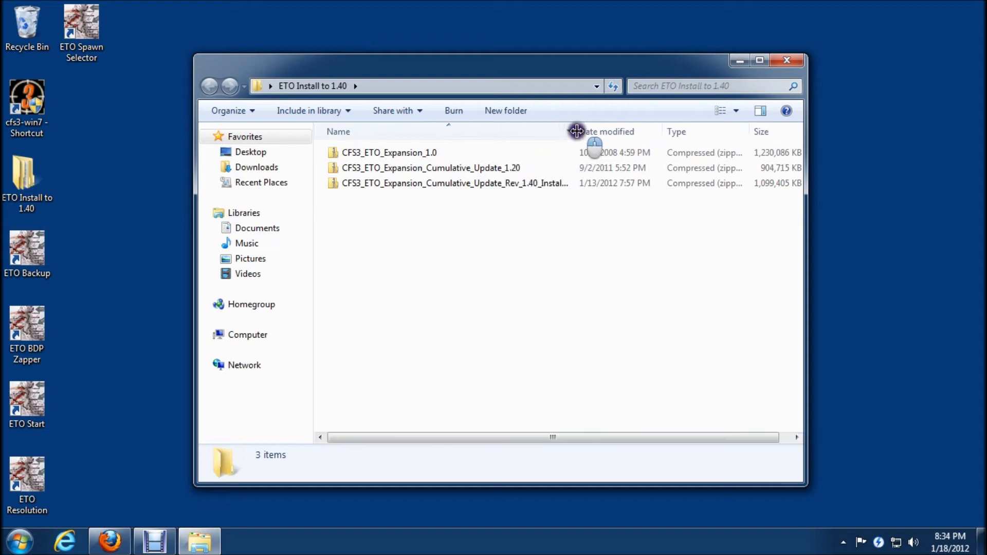
{"action": "double_click", "coordinate": [399, 169]}
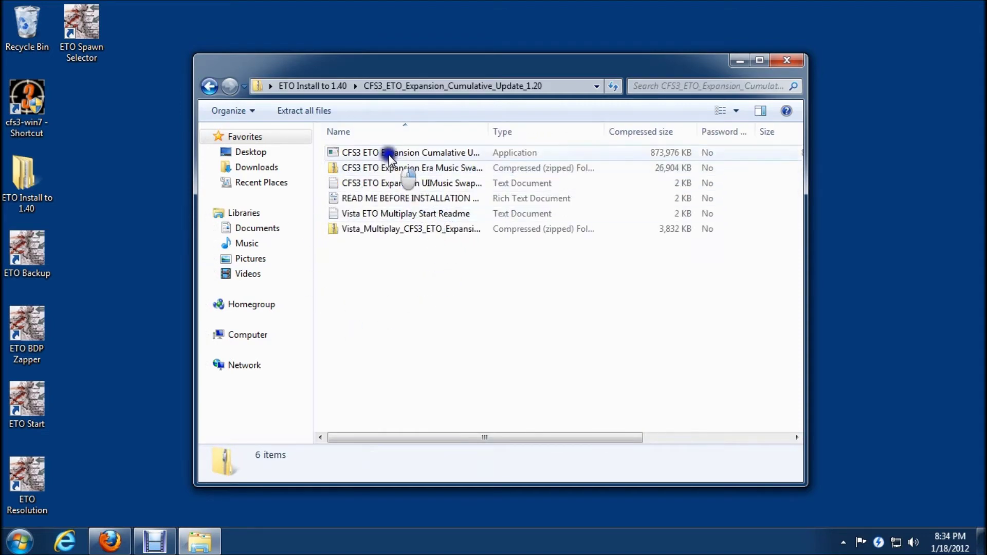
{"action": "double_click", "coordinate": [389, 152]}
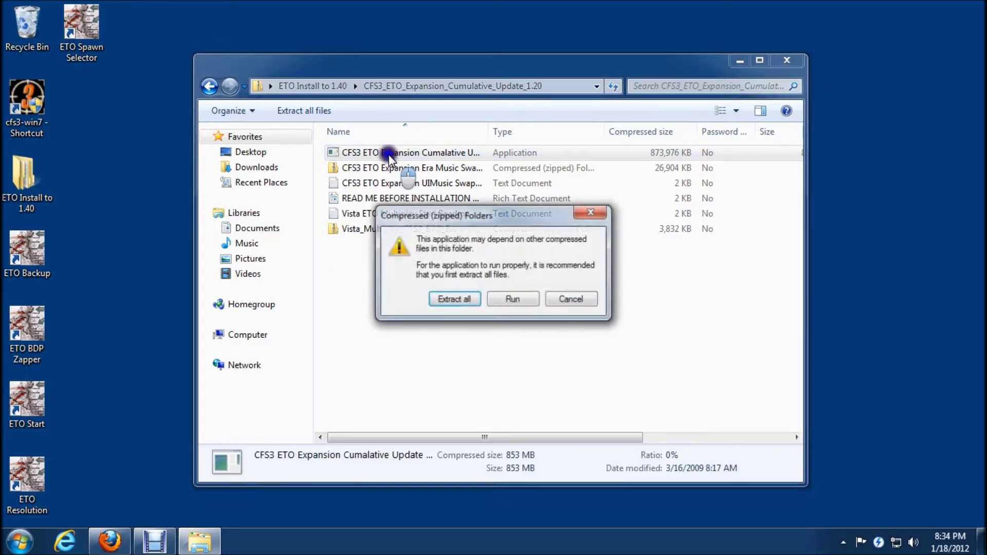
{"action": "left_click", "coordinate": [509, 298]}
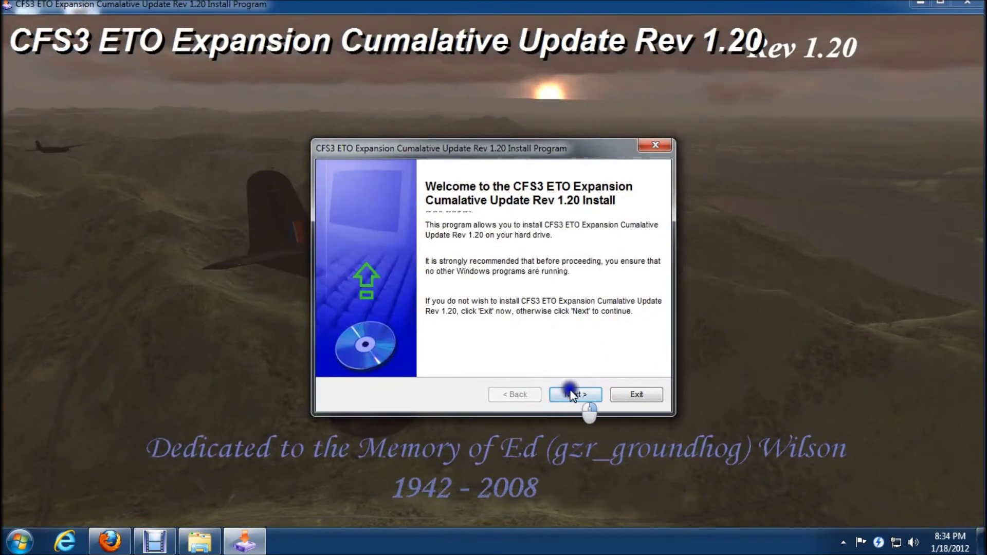
- Advance past the welcome and information pages and accept the license terms
{"action": "left_click", "coordinate": [573, 395]}
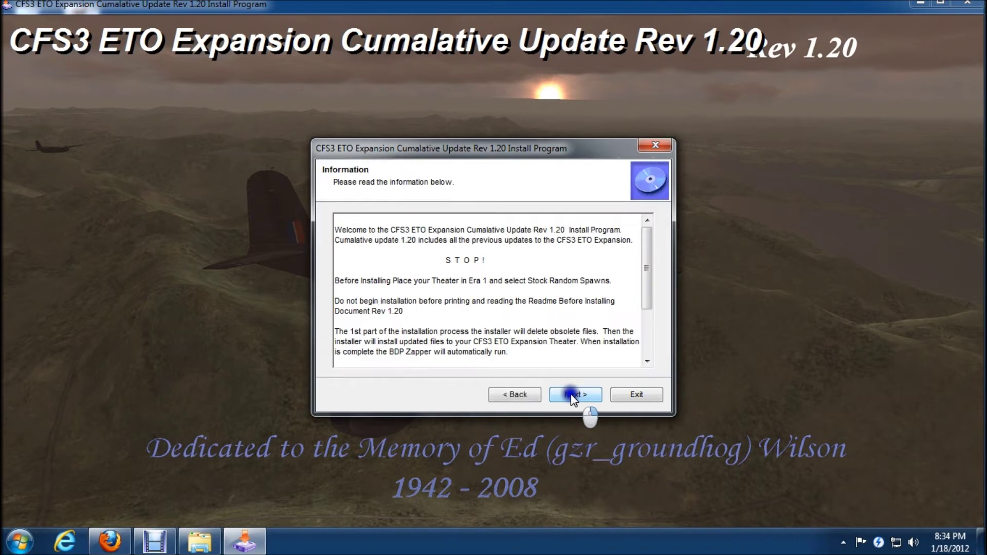
{"action": "left_click", "coordinate": [573, 395]}
{"action": "left_click", "coordinate": [337, 351]}
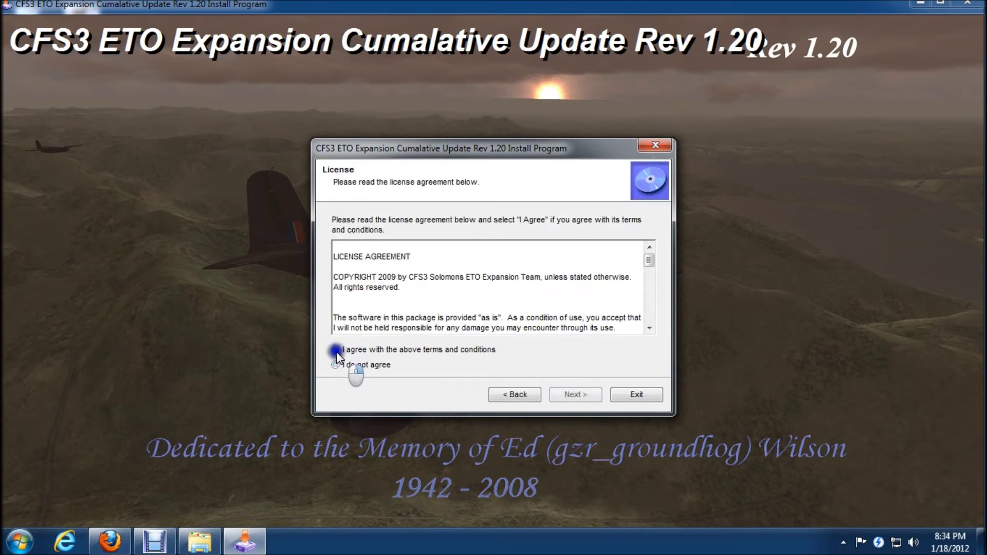
{"action": "left_click", "coordinate": [570, 395]}
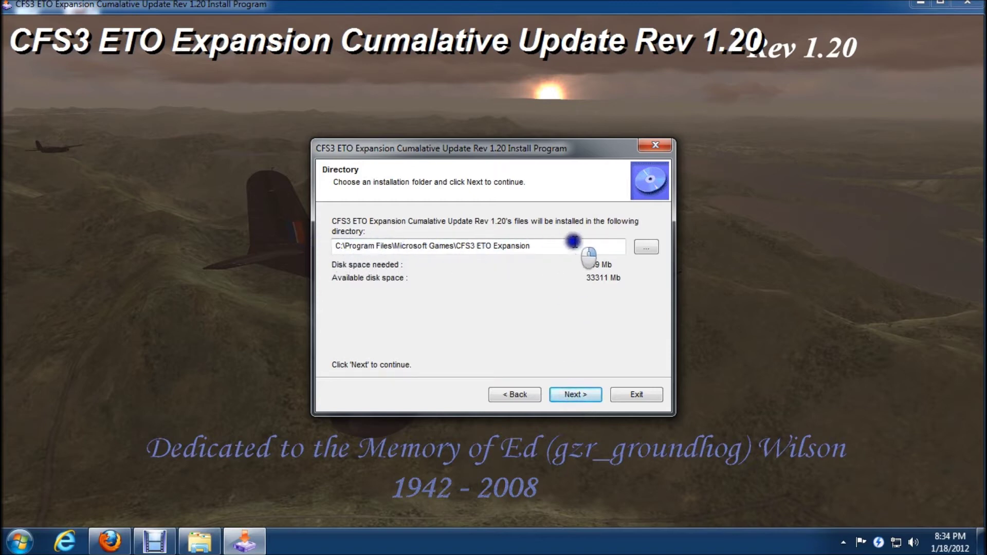
- Set the install folder to C:\Program Files (x86)\Microsoft Games\CFS3 ETO Expansion and start installing
{"action": "left_click", "coordinate": [645, 249]}
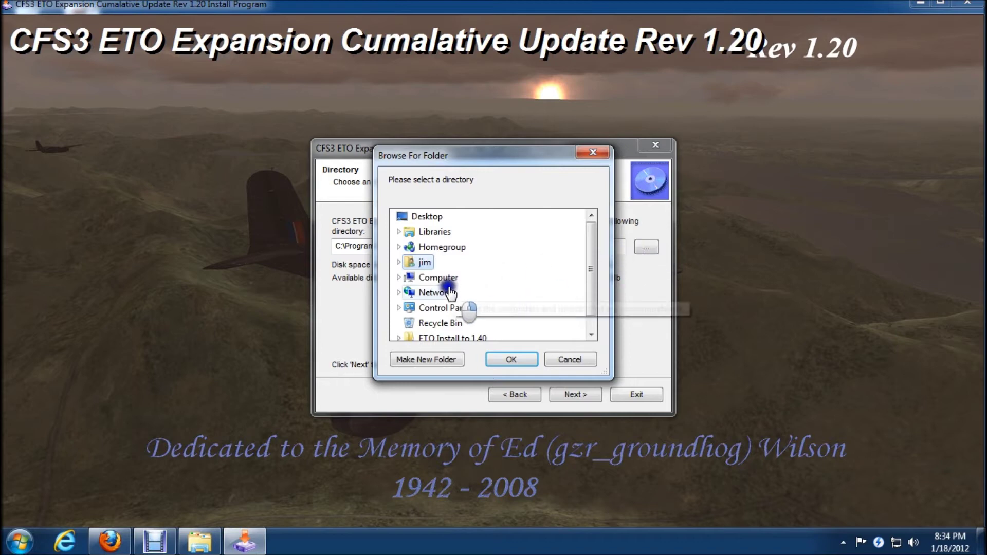
{"action": "left_click", "coordinate": [399, 277]}
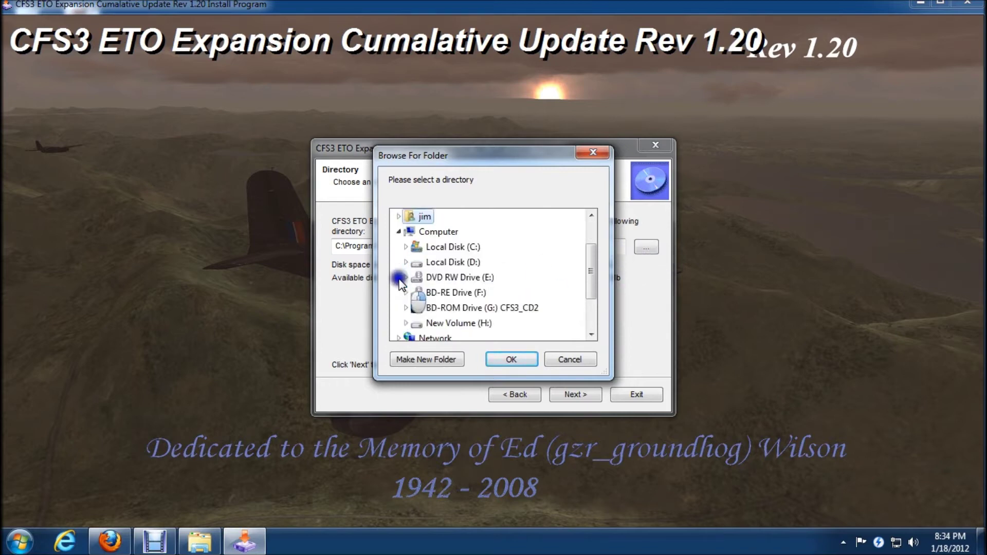
{"action": "left_click", "coordinate": [405, 247]}
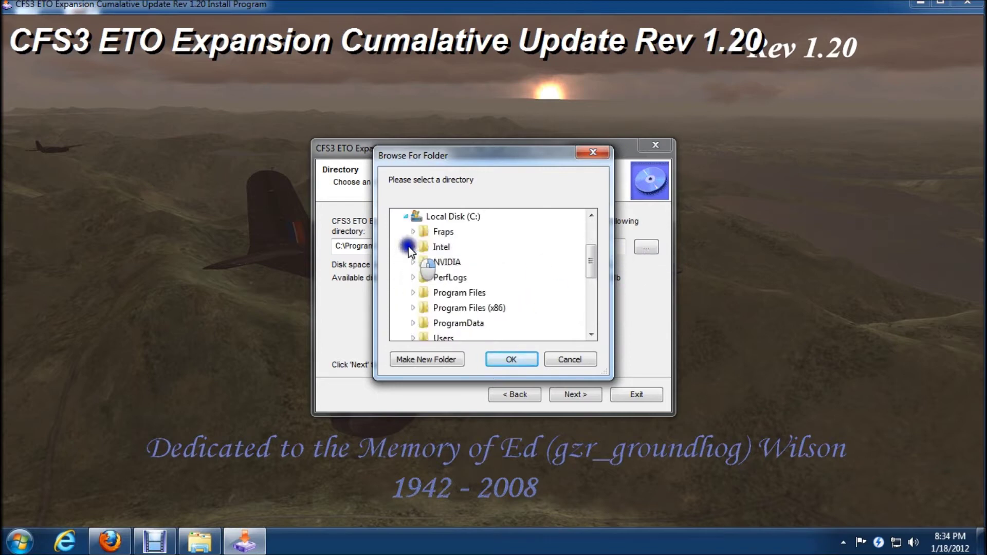
{"action": "left_click", "coordinate": [414, 308]}
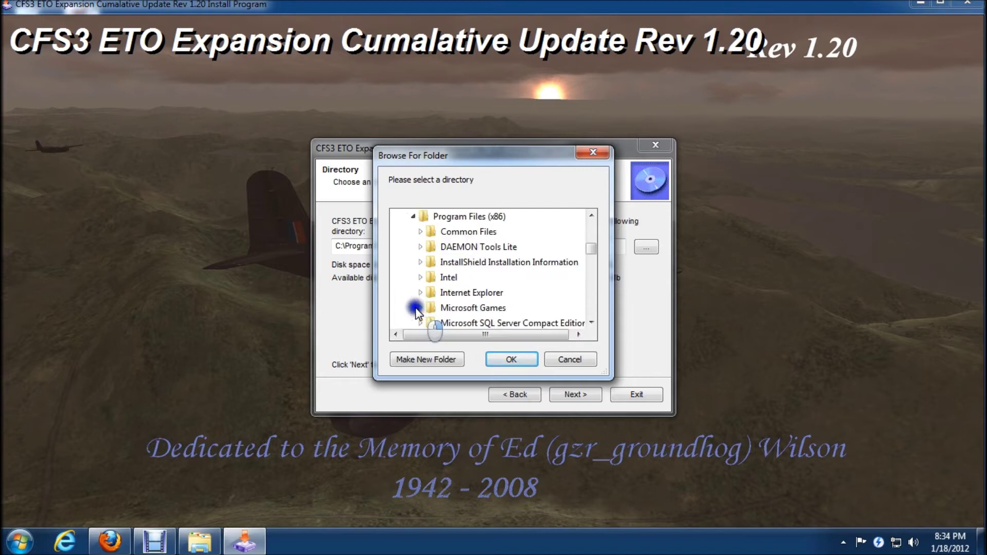
{"action": "left_click", "coordinate": [420, 308]}
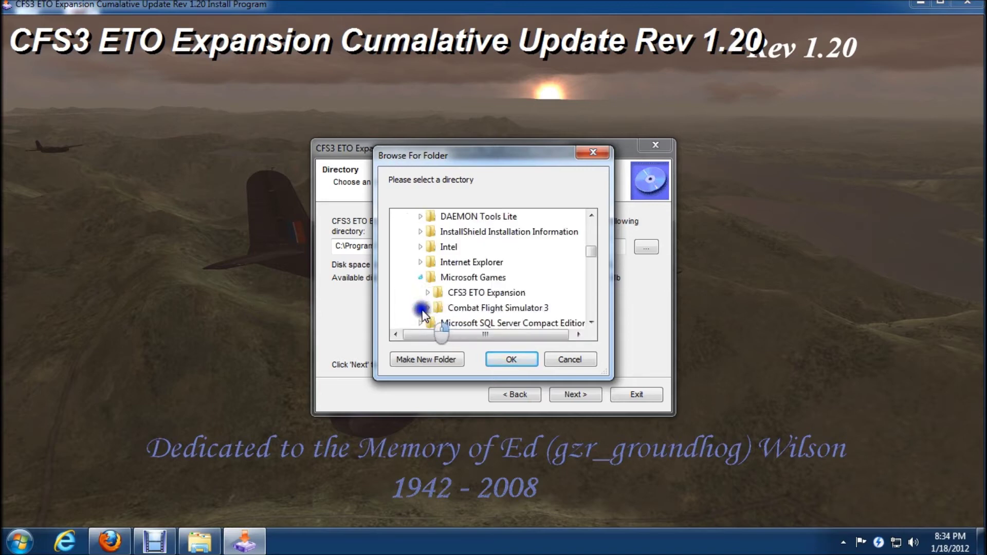
{"action": "left_click", "coordinate": [476, 296]}
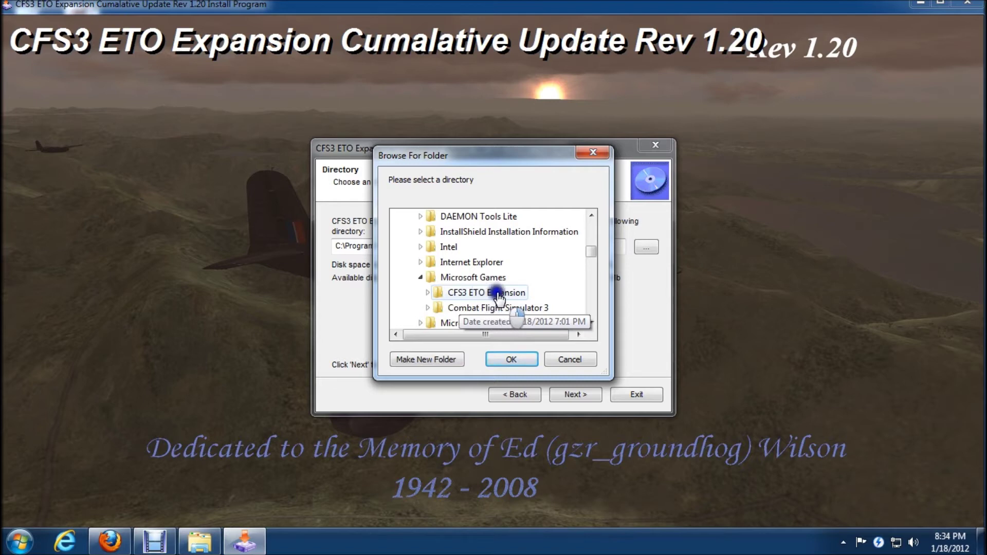
{"action": "double_click", "coordinate": [498, 294]}
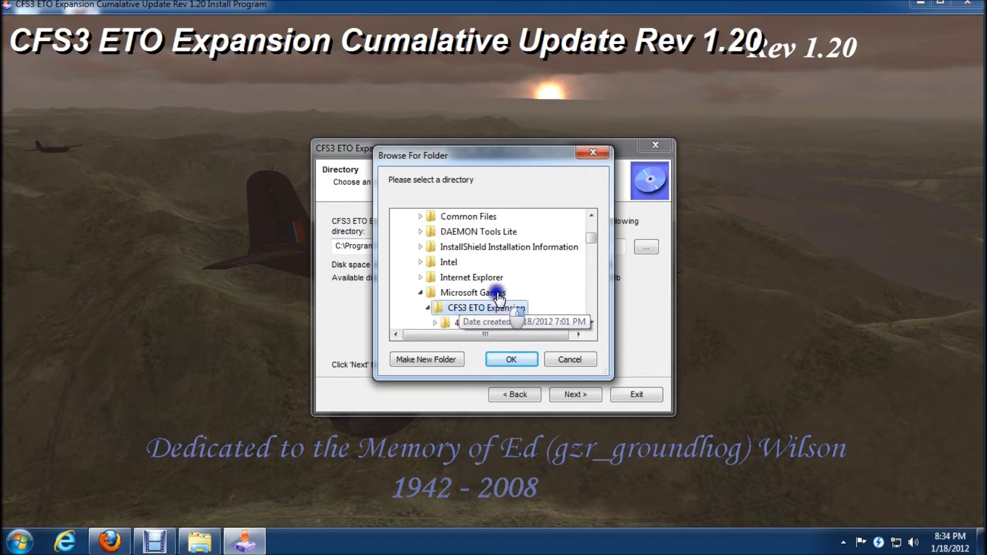
{"action": "left_click", "coordinate": [518, 359]}
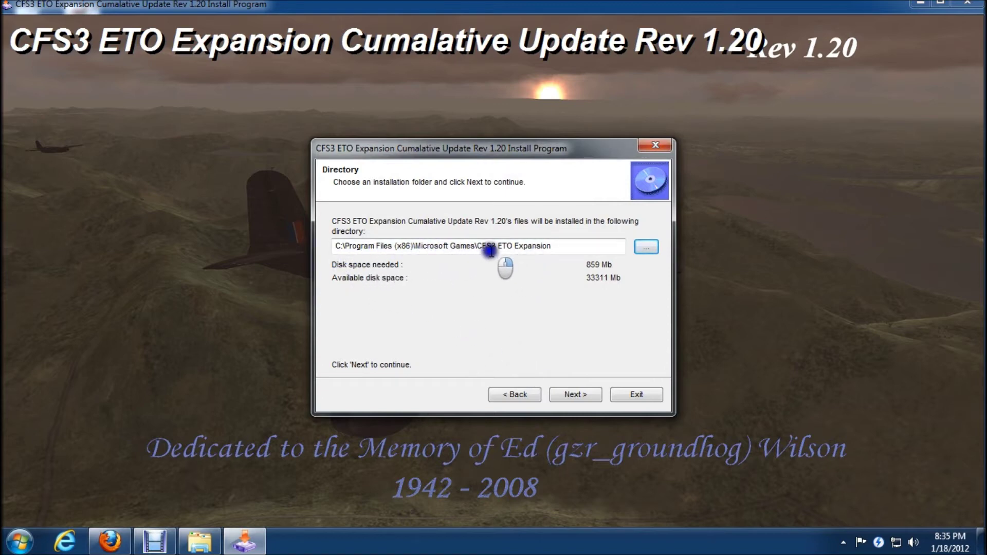
{"action": "left_click", "coordinate": [588, 397]}
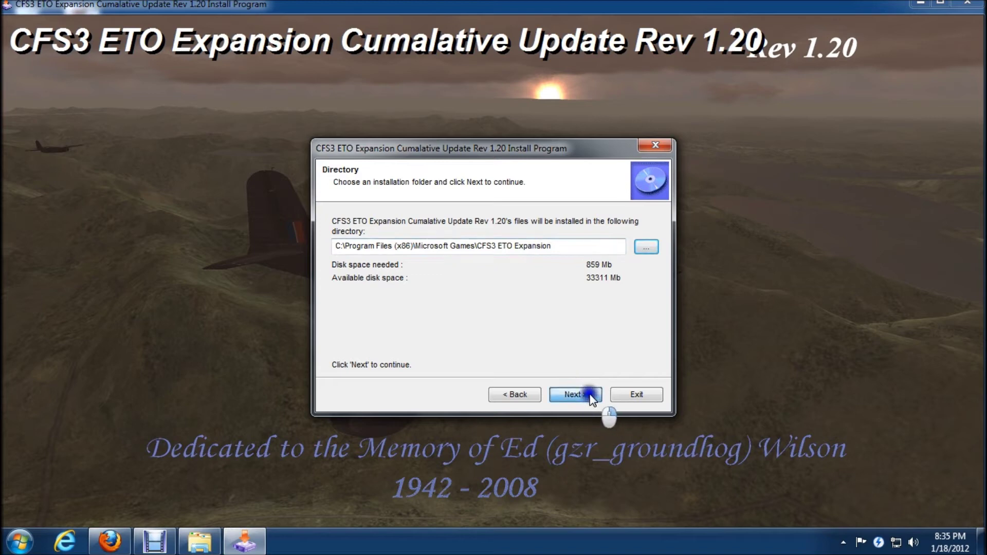
{"action": "left_click", "coordinate": [590, 395]}
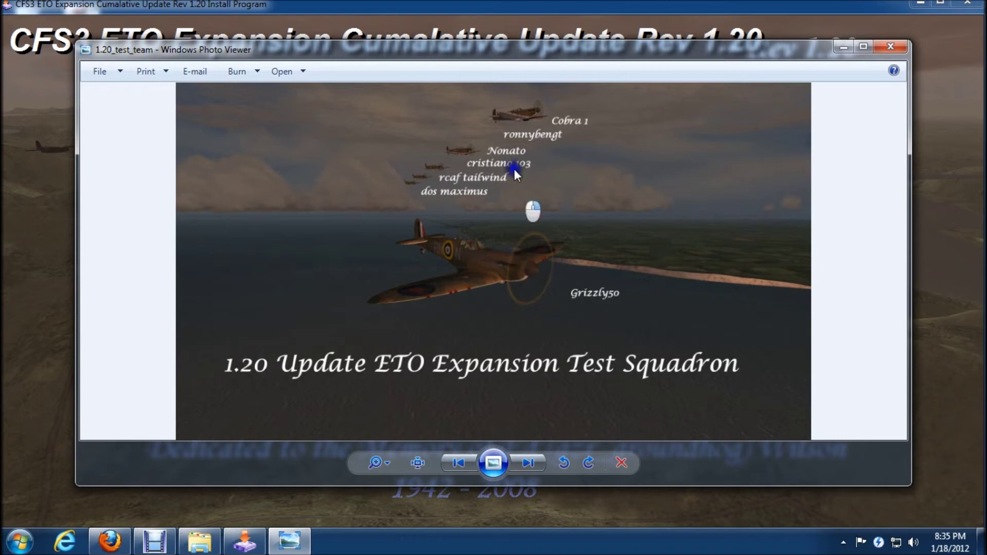
- Close the 1.20_test_team picture in Windows Photo Viewer
{"action": "left_click", "coordinate": [892, 46]}
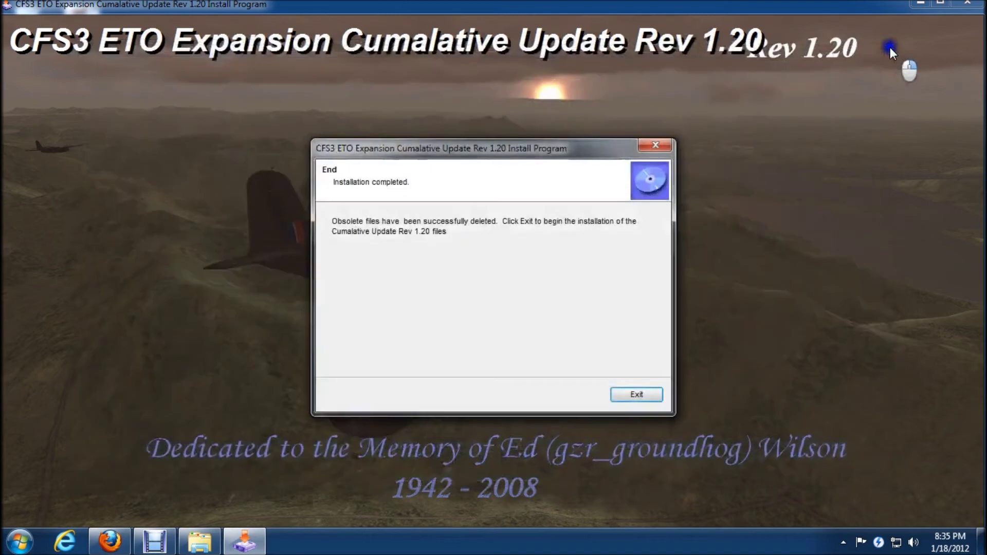
- Begin the Rev 1.20 Files installer and move past its welcome and readme pages
{"action": "left_click", "coordinate": [638, 394]}
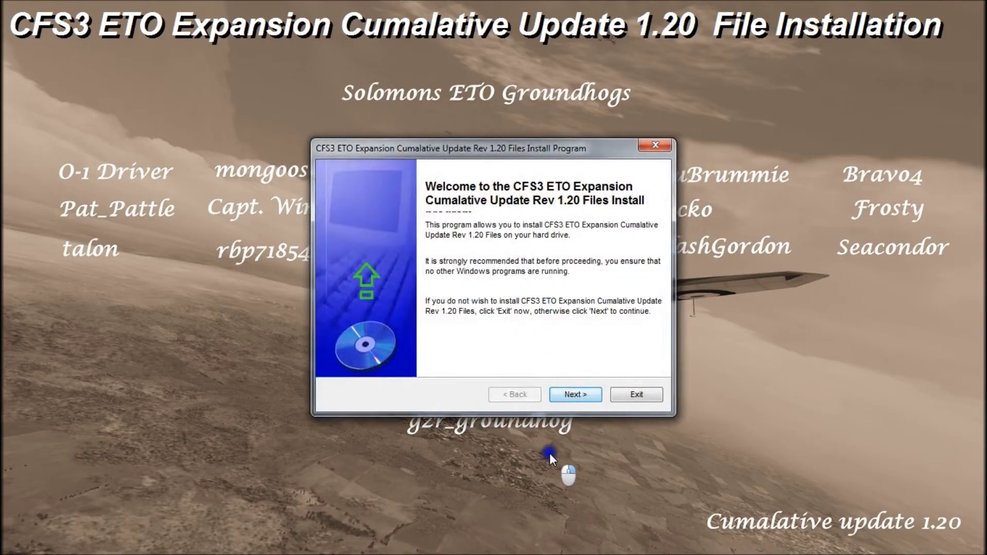
{"action": "left_click", "coordinate": [575, 395]}
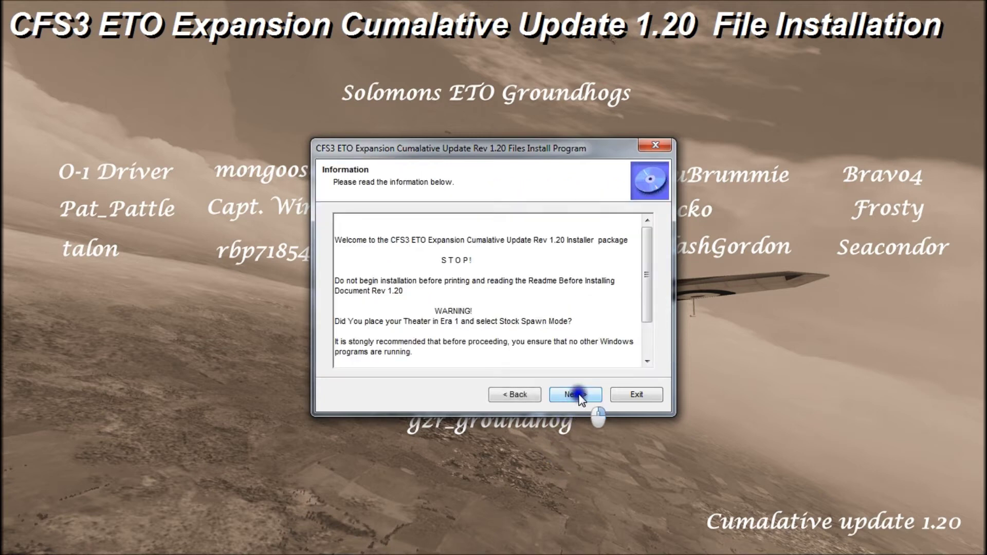
{"action": "left_click", "coordinate": [576, 395]}
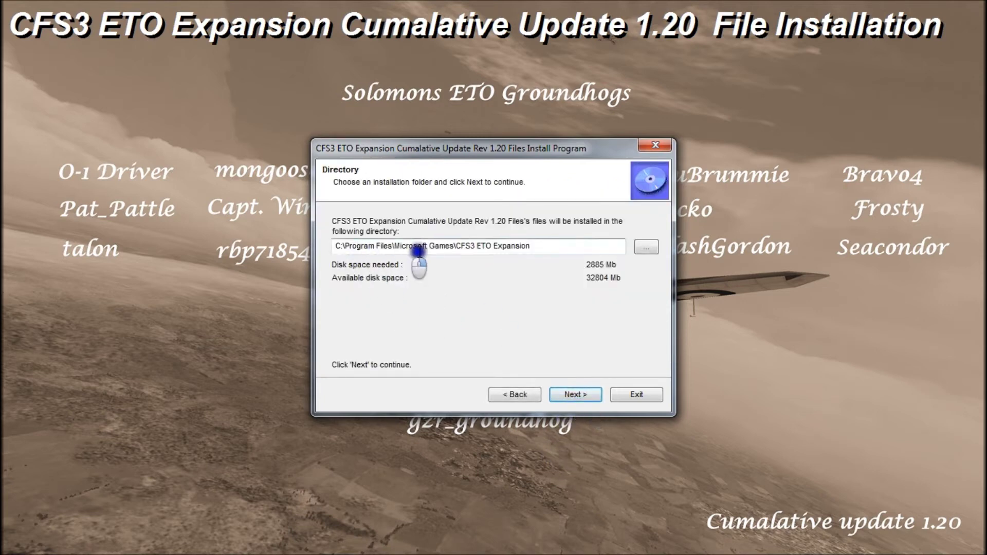
- Choose C:\Program Files (x86)\Microsoft Games\CFS3 ETO Expansion as the install folder
{"action": "left_click", "coordinate": [646, 247]}
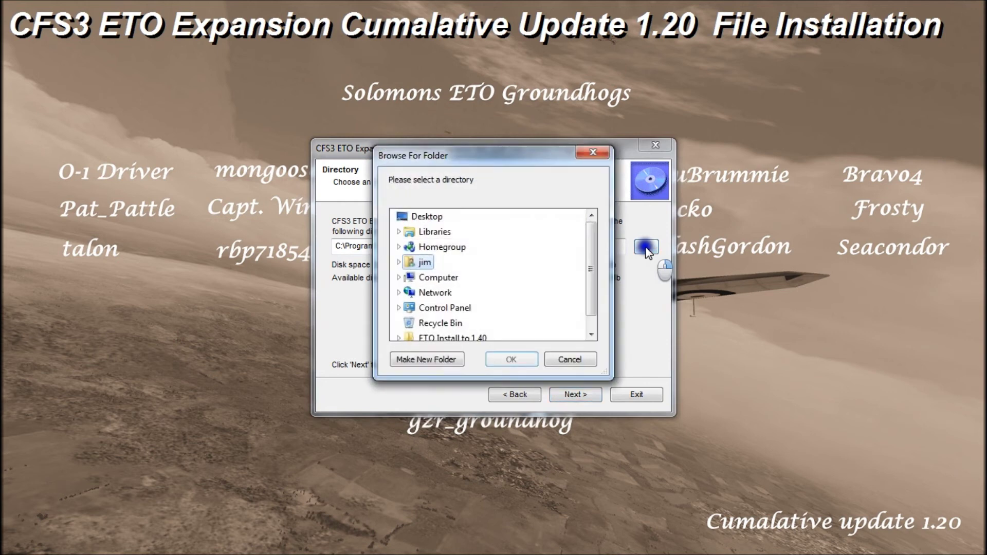
{"action": "left_click", "coordinate": [399, 278]}
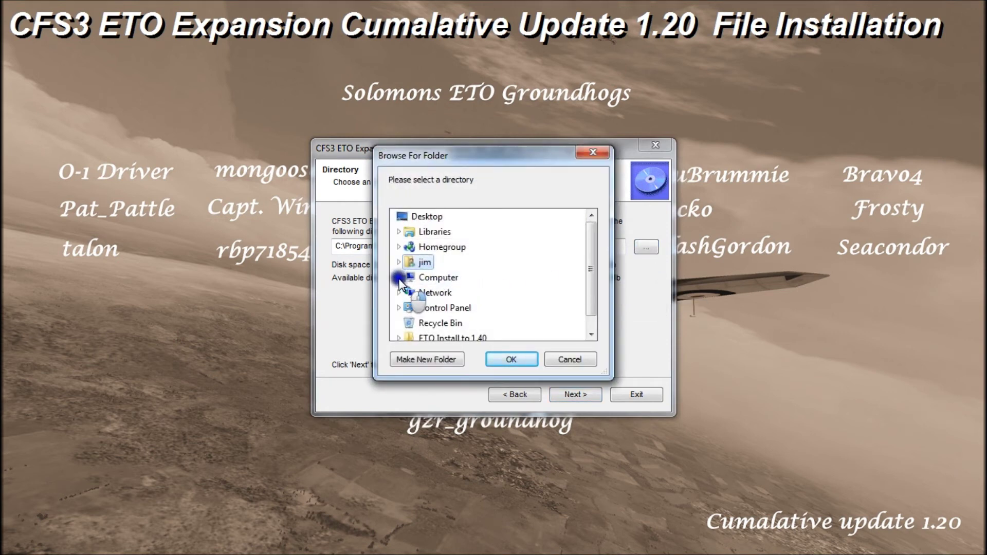
{"action": "left_click", "coordinate": [405, 250]}
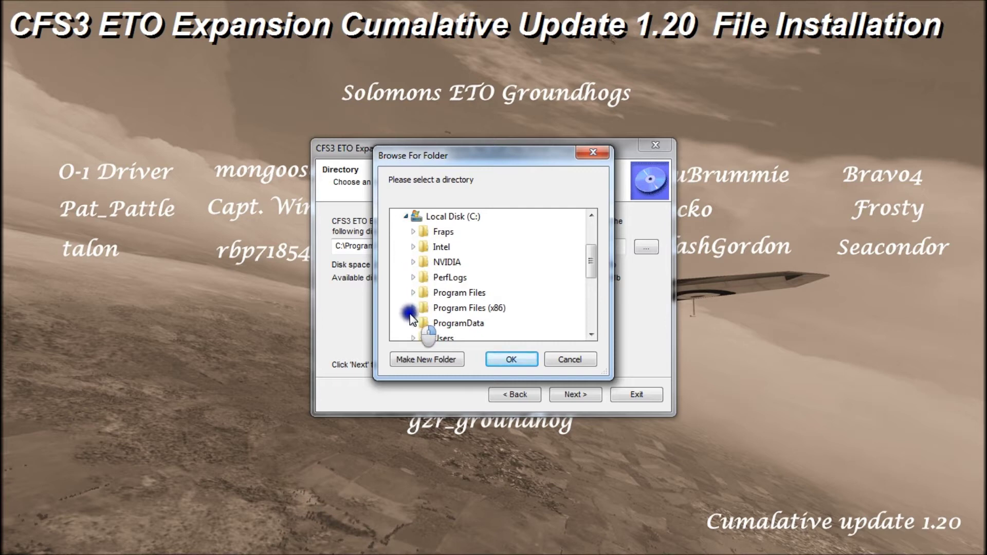
{"action": "left_click", "coordinate": [413, 307]}
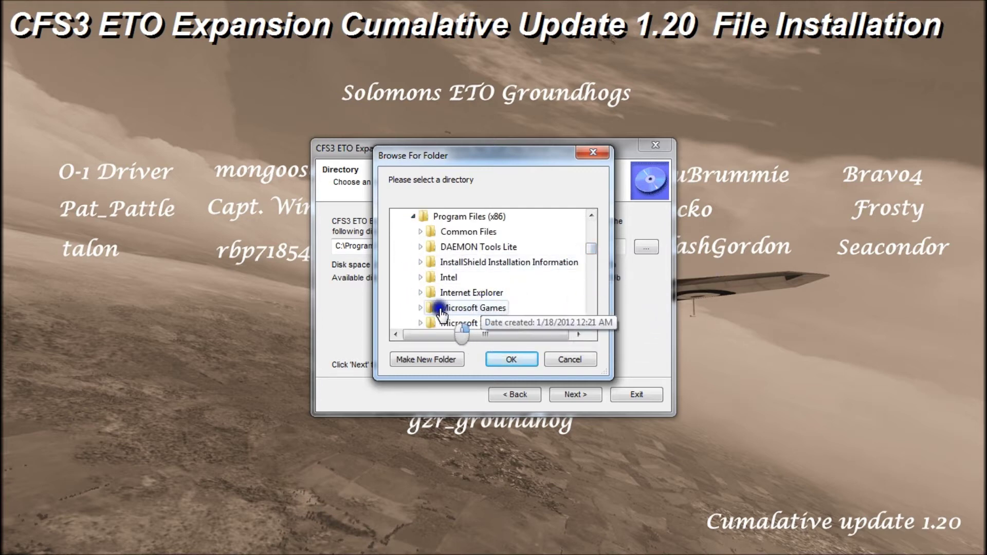
{"action": "left_click", "coordinate": [420, 307]}
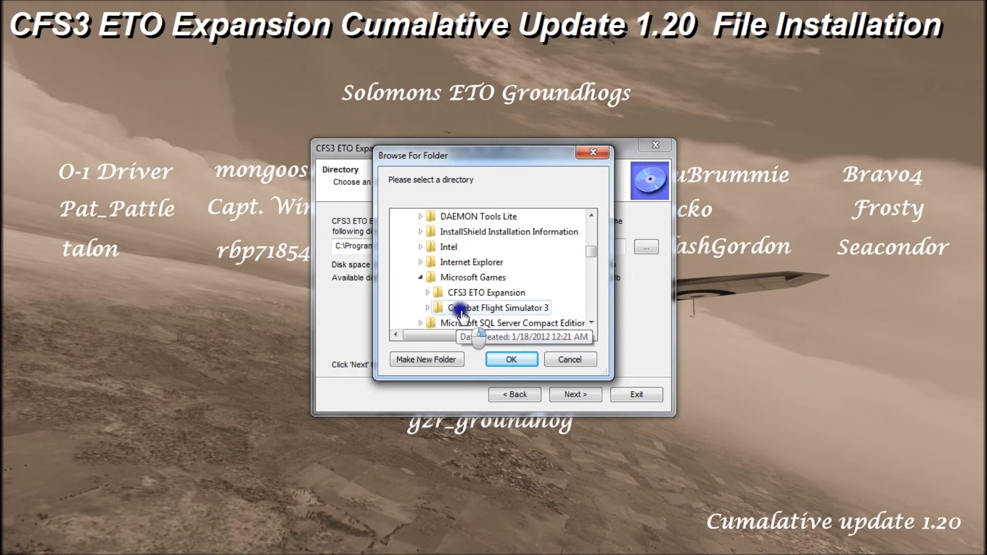
{"action": "left_click", "coordinate": [469, 294]}
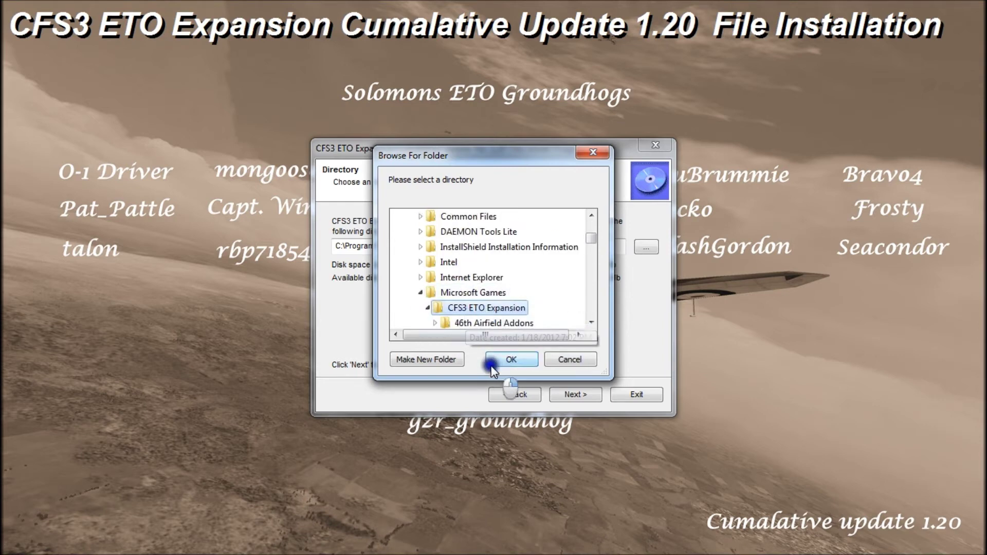
{"action": "left_click", "coordinate": [508, 359]}
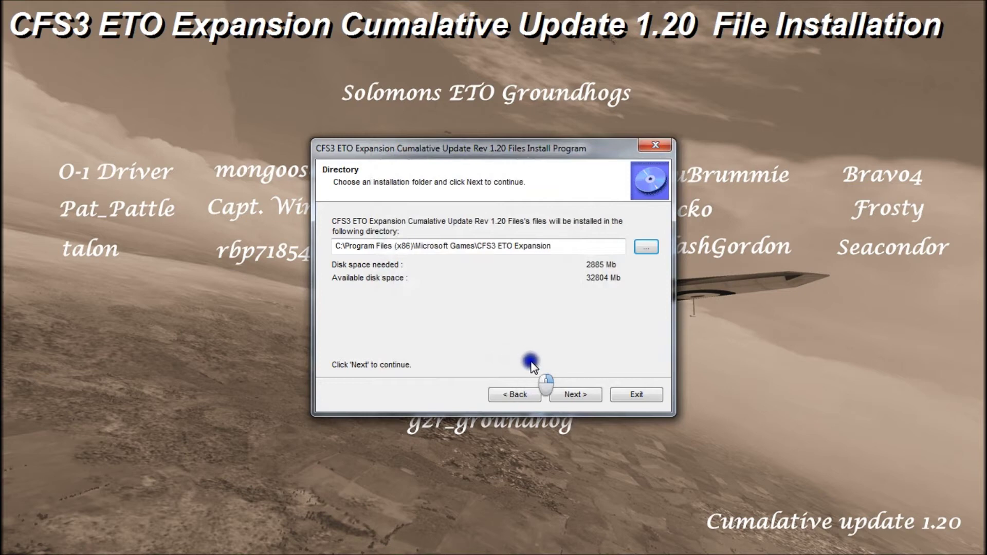
- Accept the path, install the Rev 1.20 files, and exit the installer
{"action": "left_click", "coordinate": [576, 395]}
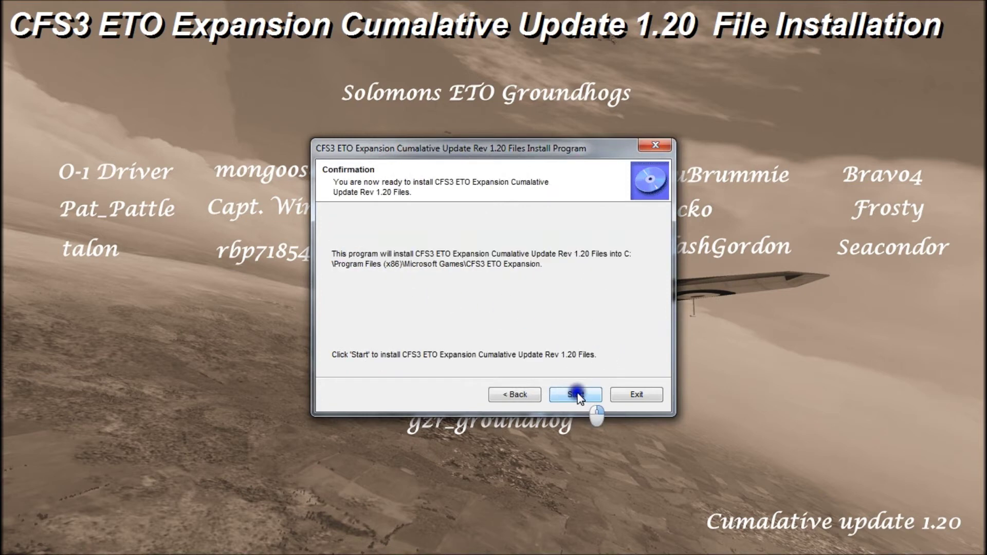
{"action": "left_click", "coordinate": [576, 395]}
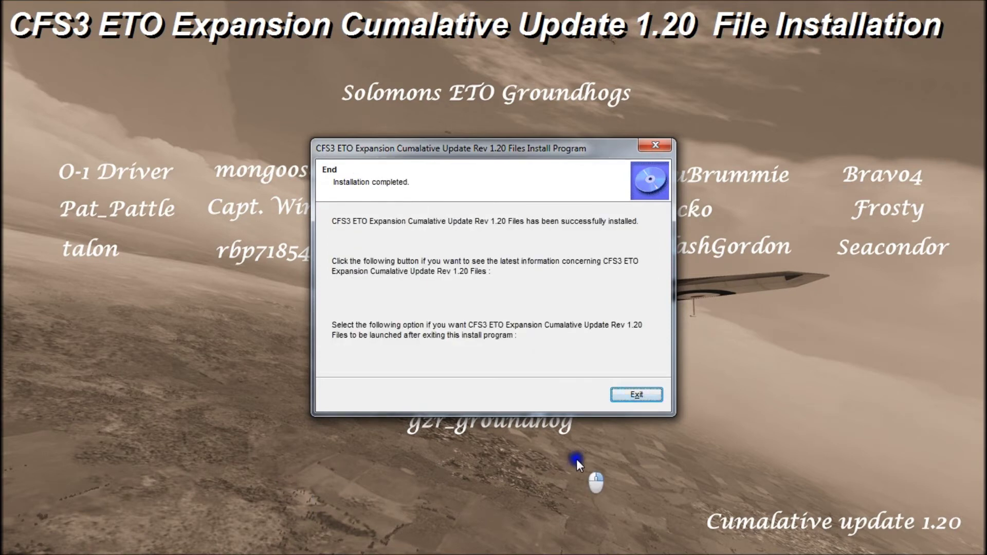
{"action": "left_click", "coordinate": [636, 395]}
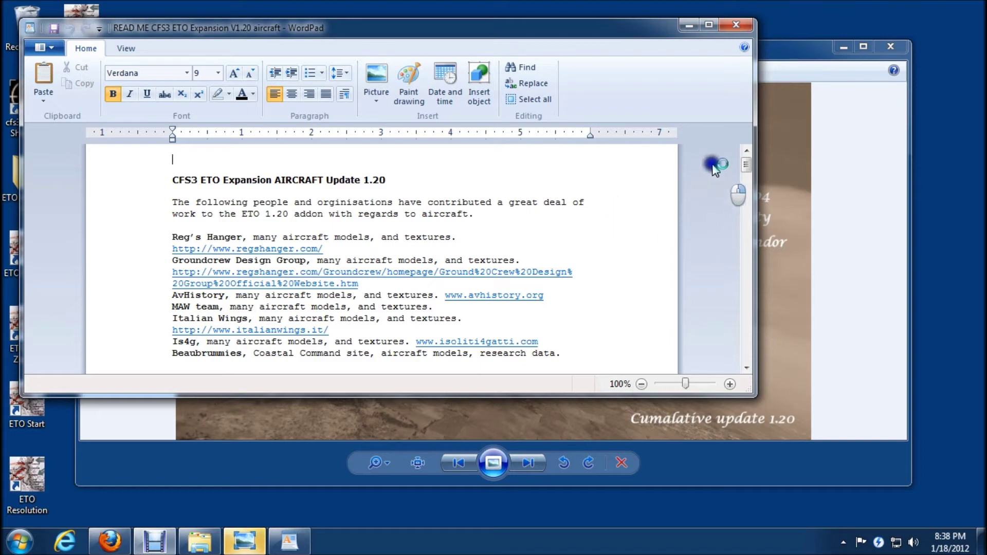
- Close the V1.20 aircraft readme in WordPad and the Solomons ETO Groundhogs picture
{"action": "left_click_drag", "start_coordinate": [744, 159], "coordinate": [749, 129]}
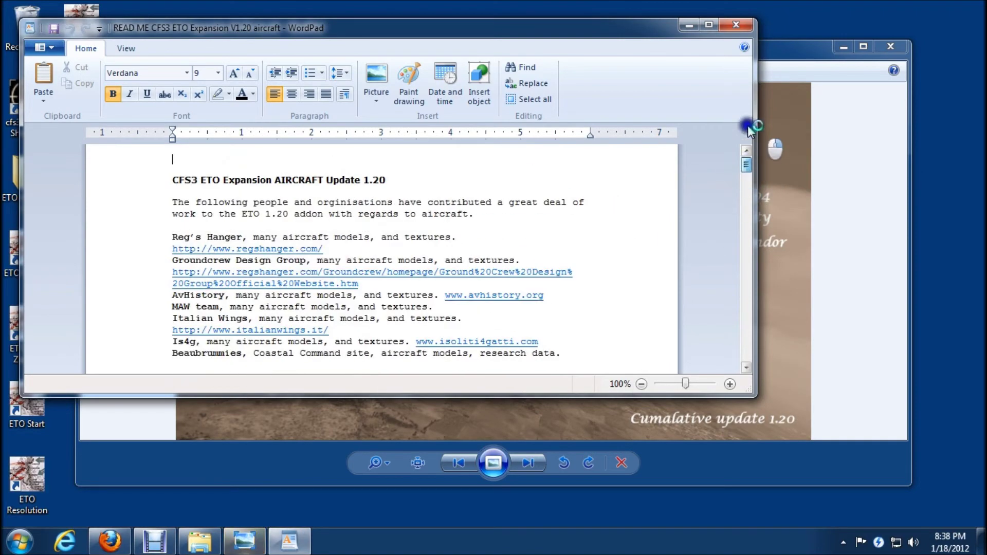
{"action": "left_click", "coordinate": [734, 22]}
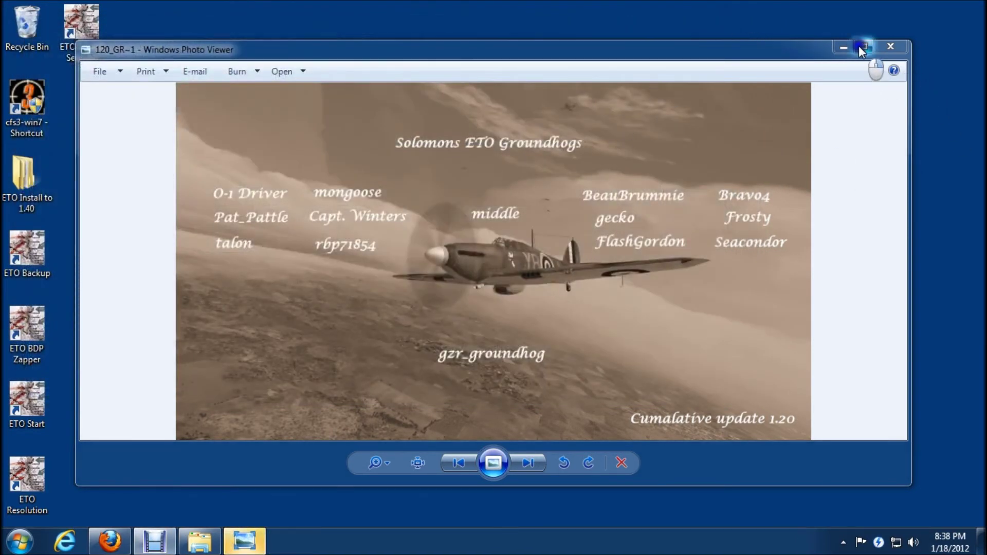
{"action": "left_click", "coordinate": [892, 45]}
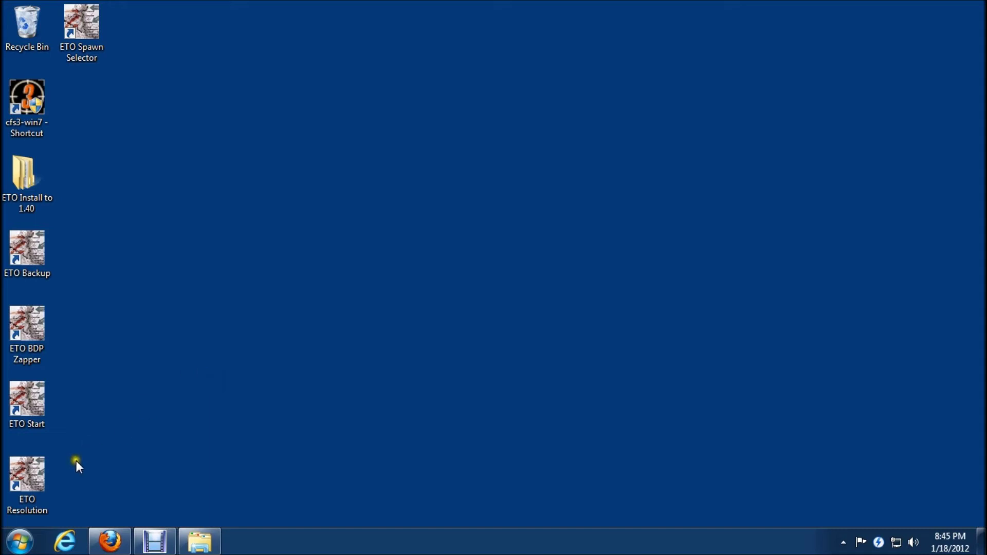
{"action": "left_click", "coordinate": [20, 541]}
- Open Local Disk (C:) and turn on 'Show hidden files, folders, and drives' in Folder Options
{"action": "left_click", "coordinate": [217, 364]}
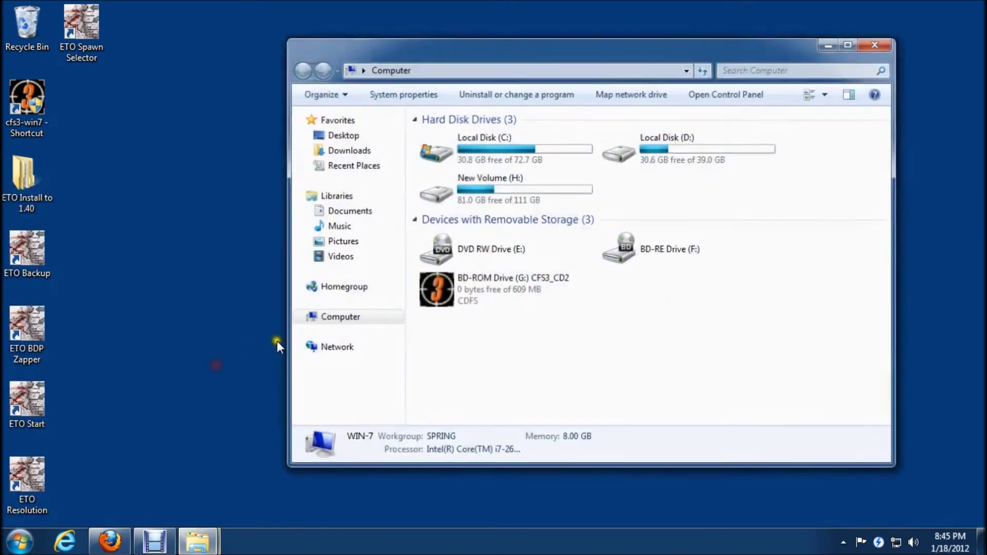
{"action": "double_click", "coordinate": [485, 143]}
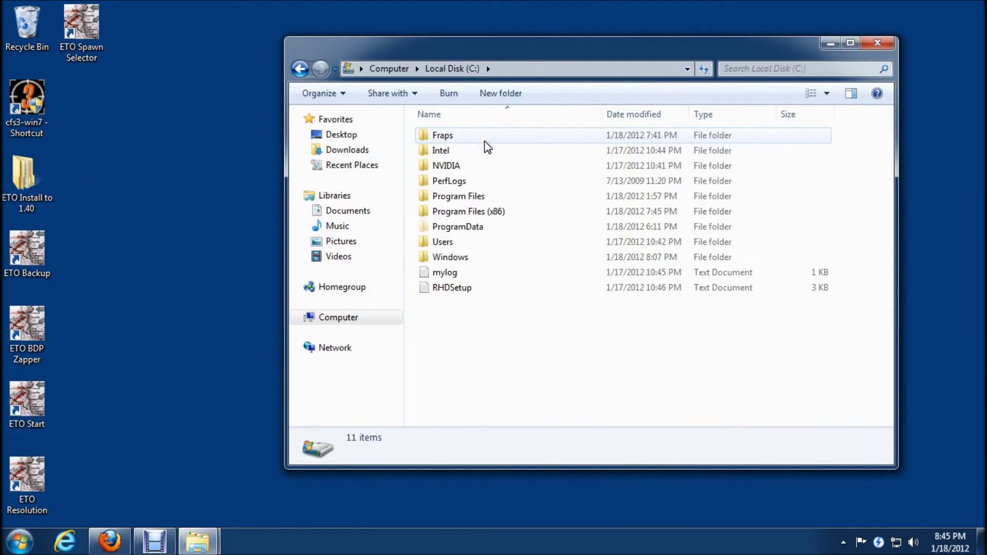
{"action": "left_click", "coordinate": [324, 95]}
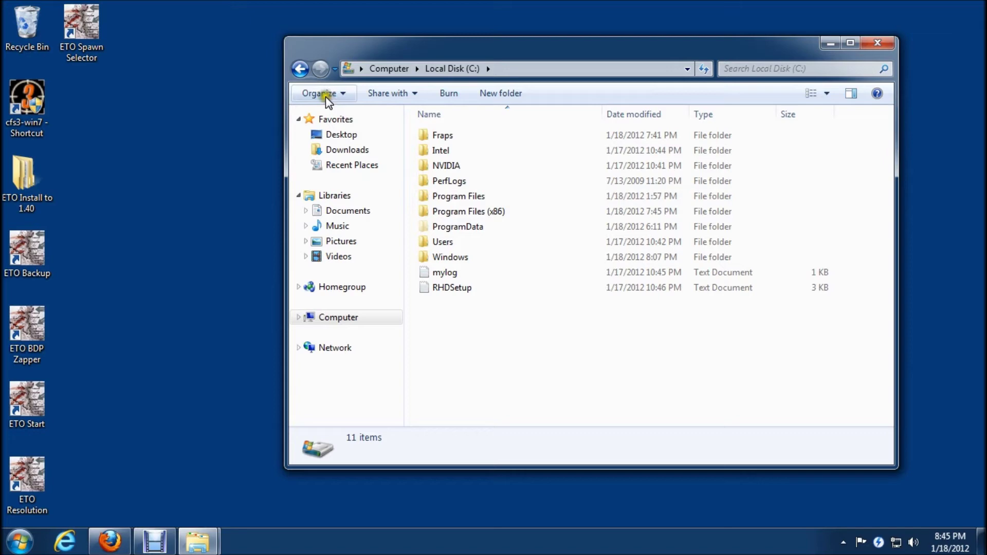
{"action": "left_click", "coordinate": [337, 237]}
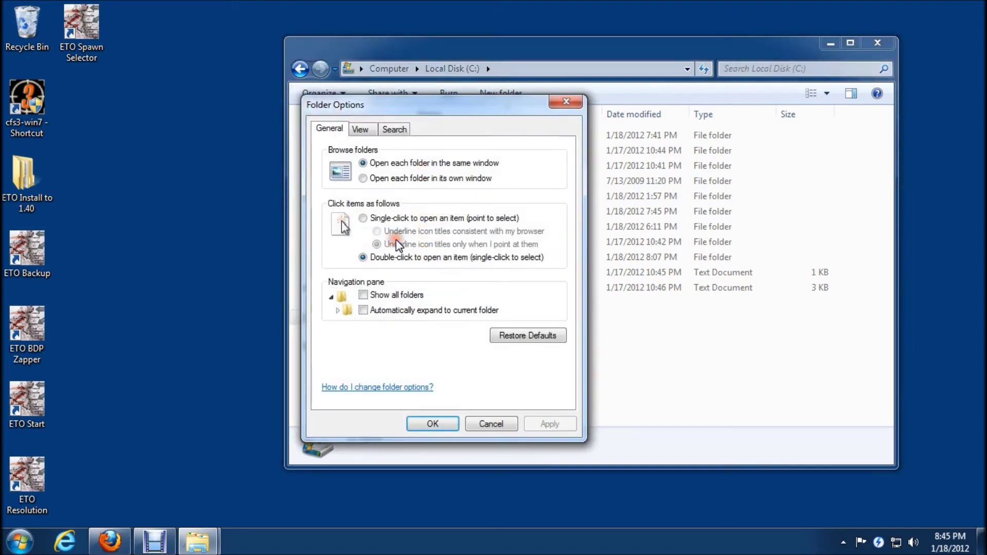
{"action": "left_click", "coordinate": [362, 129]}
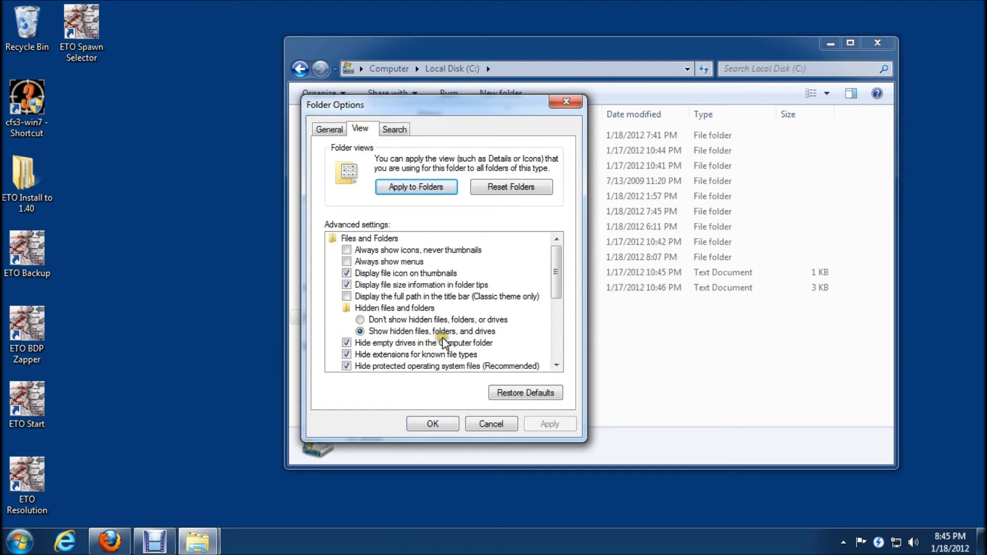
{"action": "left_click", "coordinate": [442, 424]}
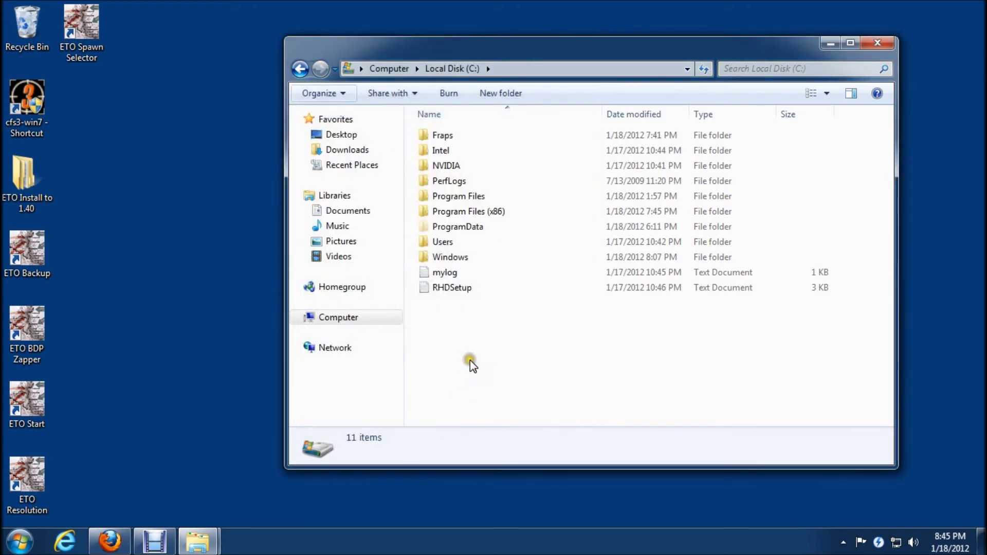
- Go to Users > user folder > AppData\Roaming\Microsoft\CFS3 ETO Expansion
{"action": "double_click", "coordinate": [439, 242]}
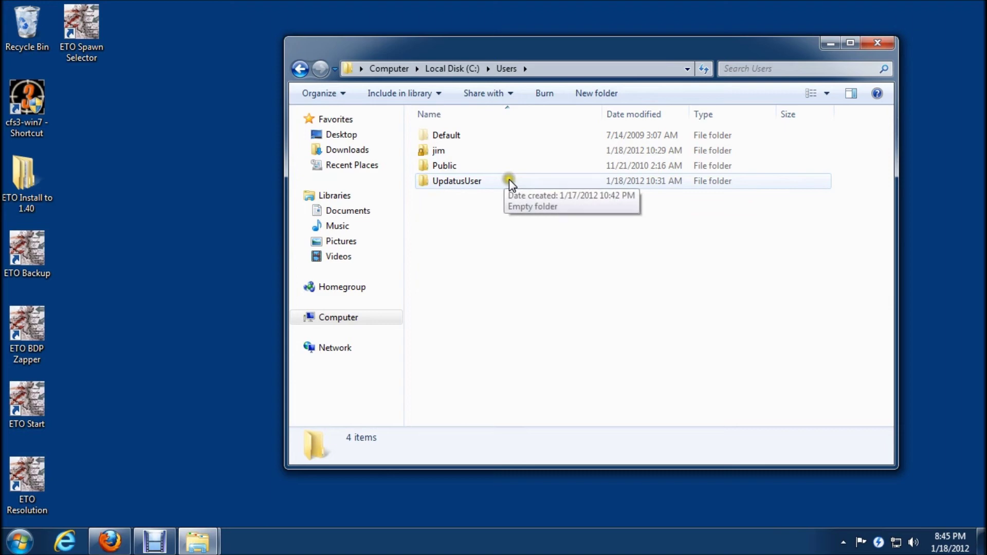
{"action": "double_click", "coordinate": [438, 151]}
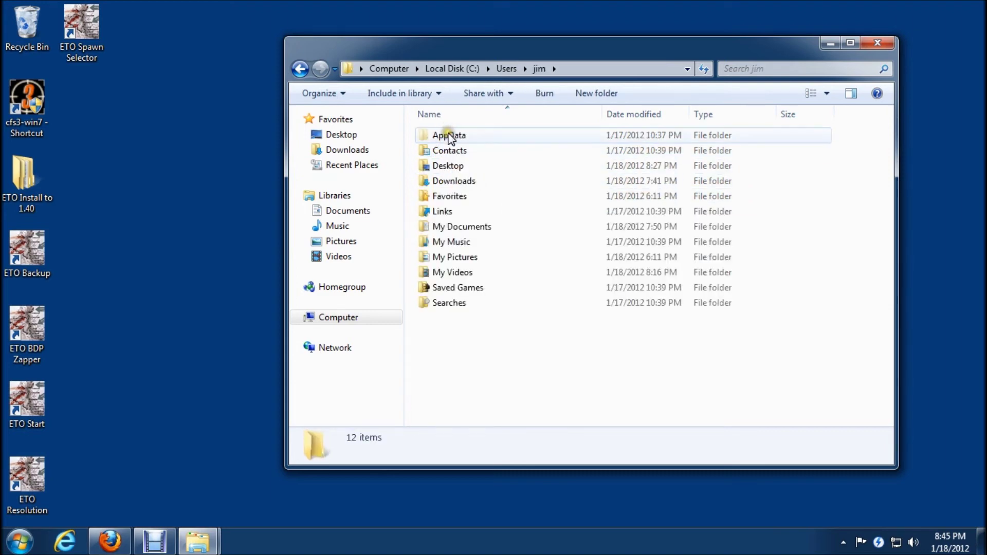
{"action": "double_click", "coordinate": [449, 135]}
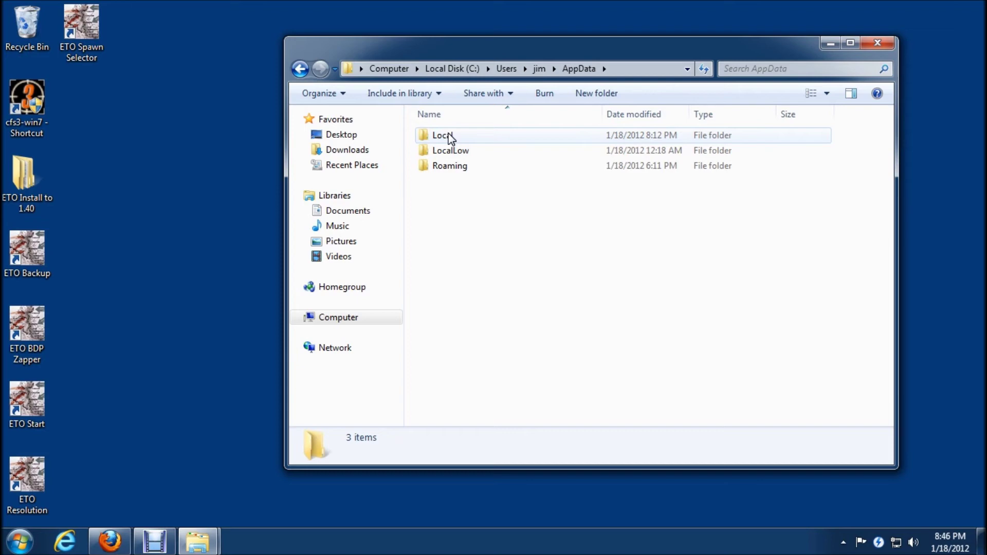
{"action": "double_click", "coordinate": [451, 167]}
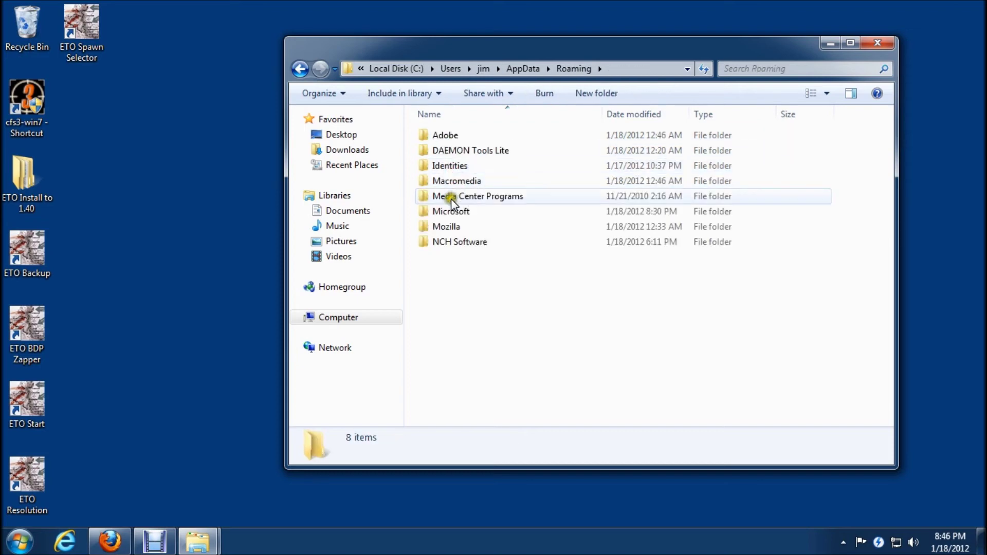
{"action": "double_click", "coordinate": [450, 210]}
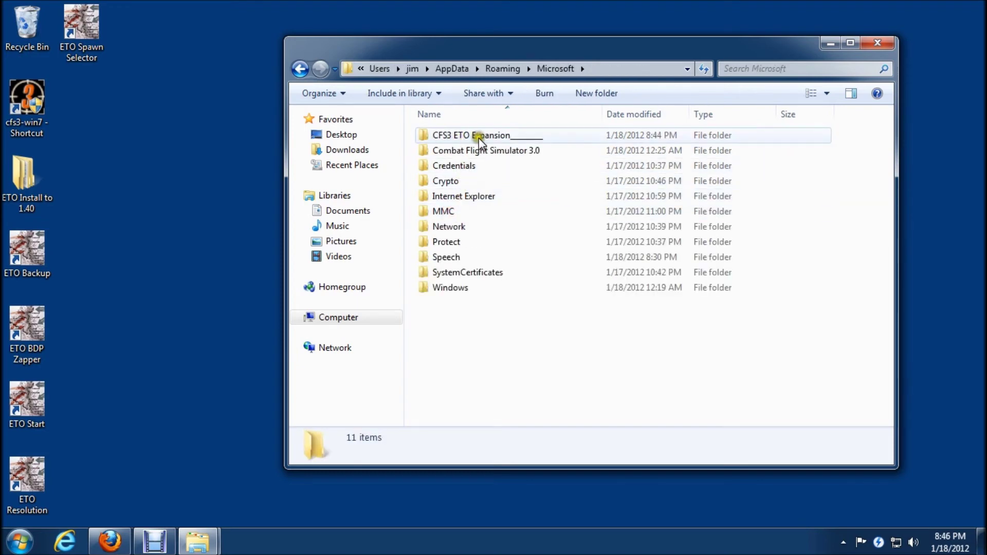
{"action": "double_click", "coordinate": [479, 138]}
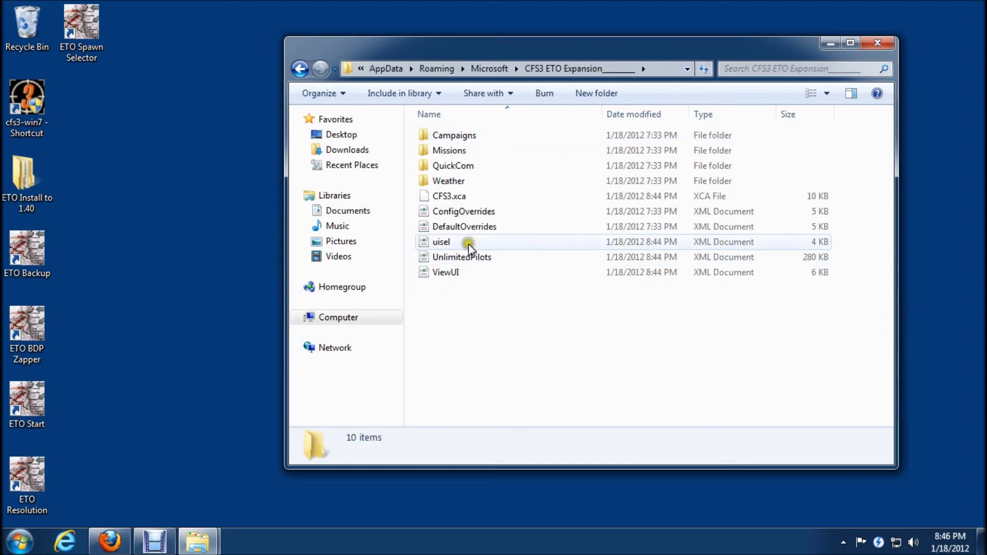
- Delete ViewUI to the Recycle Bin and close Explorer
{"action": "right_click", "coordinate": [443, 274]}
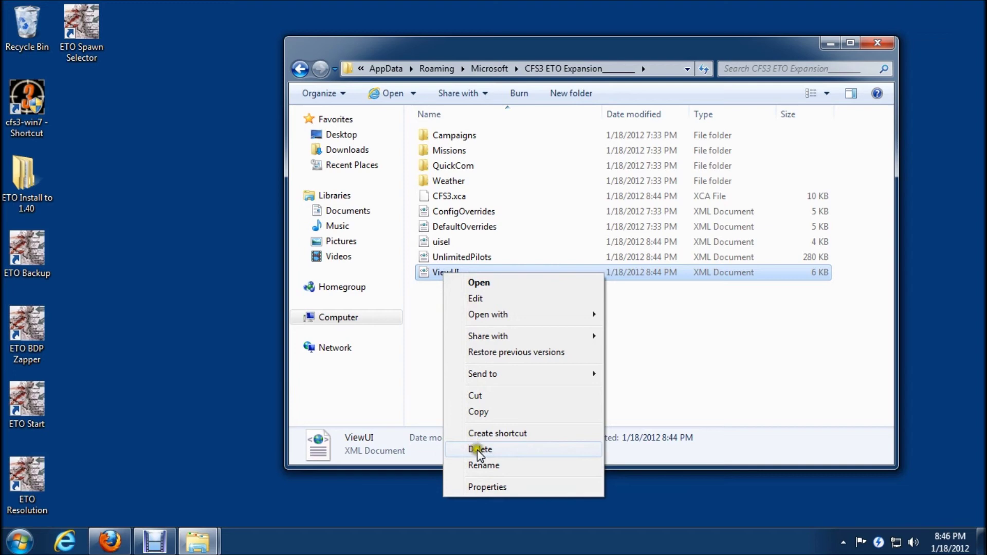
{"action": "left_click", "coordinate": [486, 450]}
{"action": "left_click", "coordinate": [555, 328]}
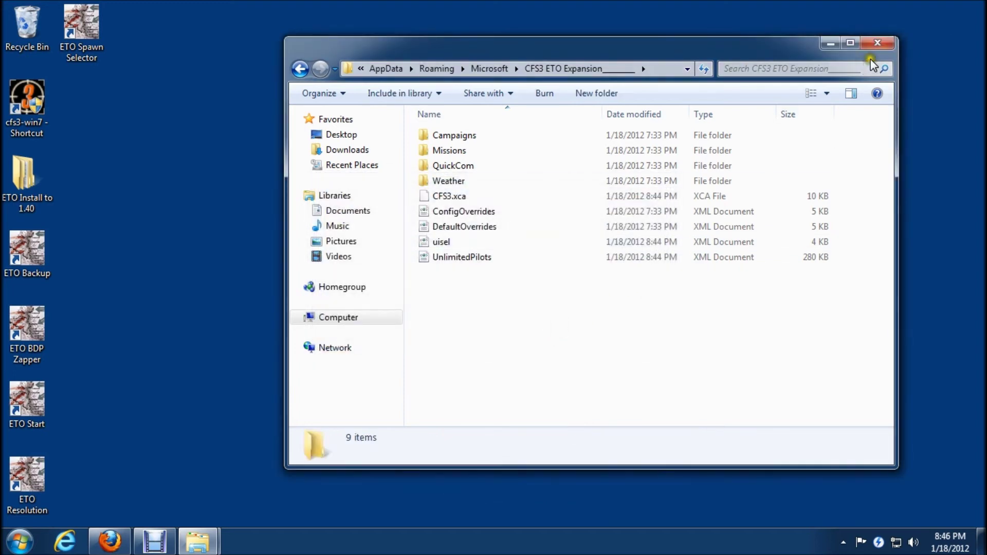
{"action": "left_click", "coordinate": [878, 43]}
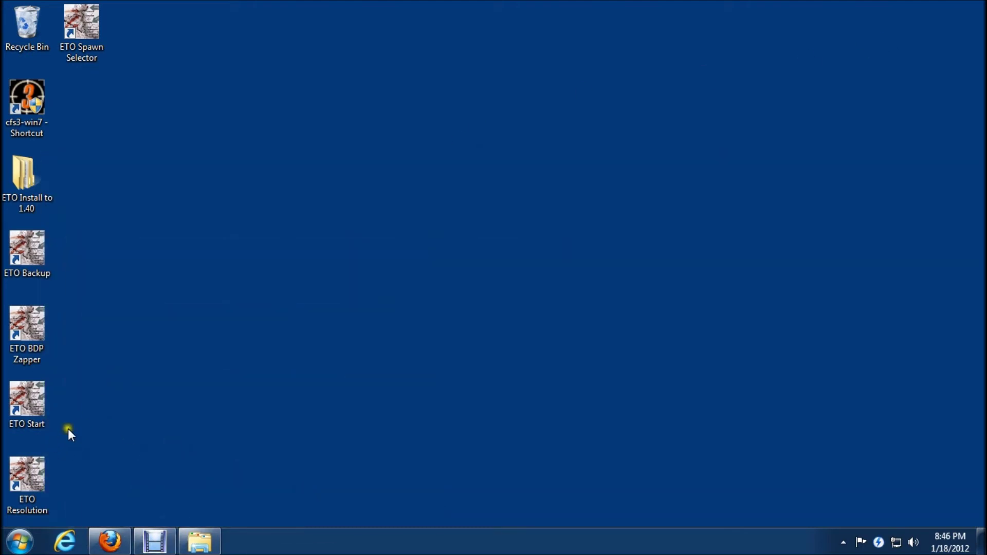
- Start Combat Flight Simulator 3 in era 1 through ETO Start
{"action": "double_click", "coordinate": [23, 406]}
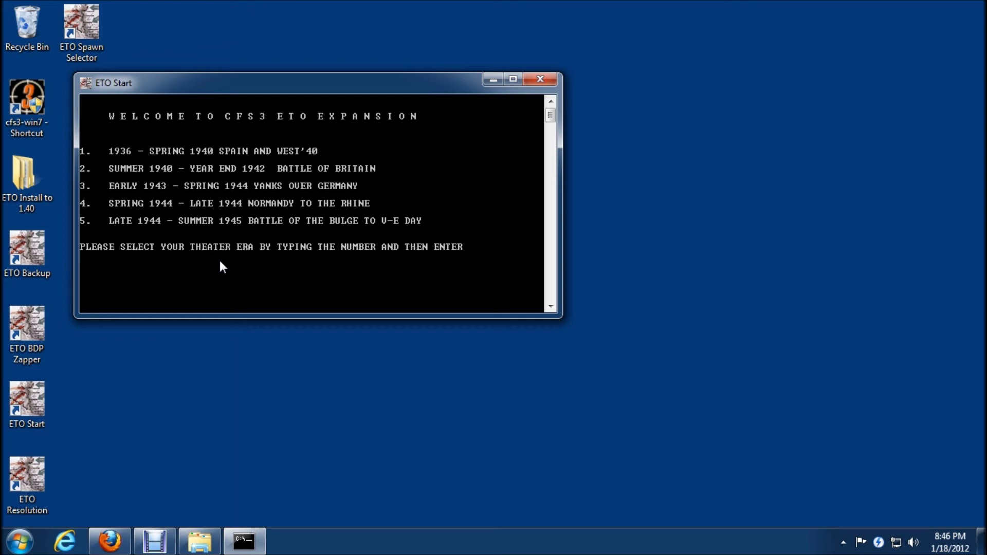
{"action": "type", "text": "1"}
{"action": "key", "text": "Return"}
{"action": "key", "text": "Return"}
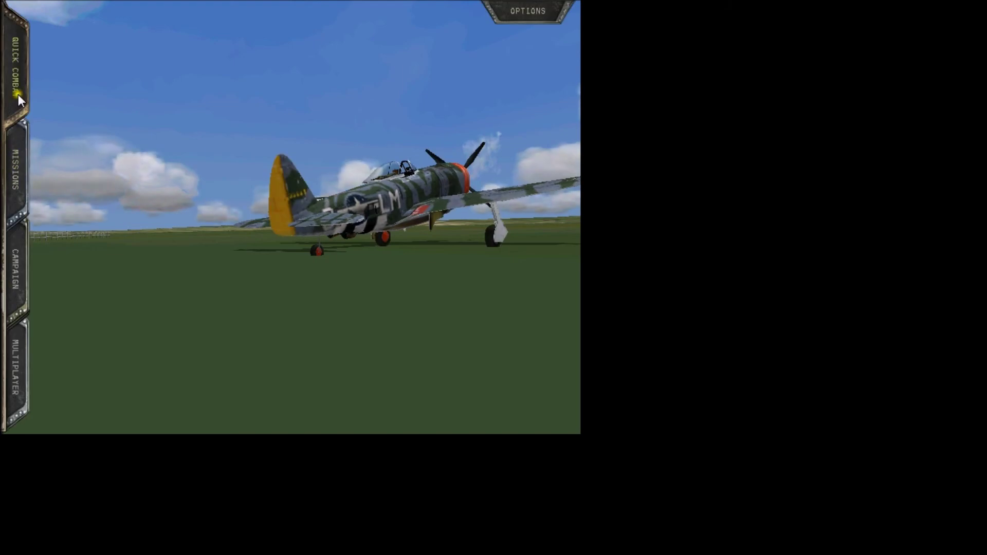
- Fly a Quick Combat test, then quit CFS3 to the desktop
{"action": "left_click", "coordinate": [19, 80]}
{"action": "left_click", "coordinate": [69, 409]}
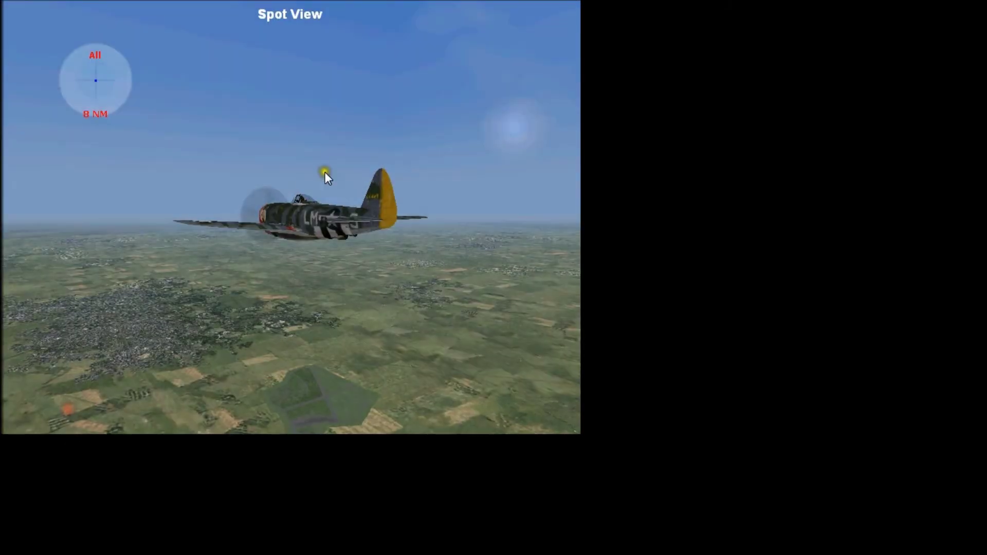
{"action": "key", "text": "Escape"}
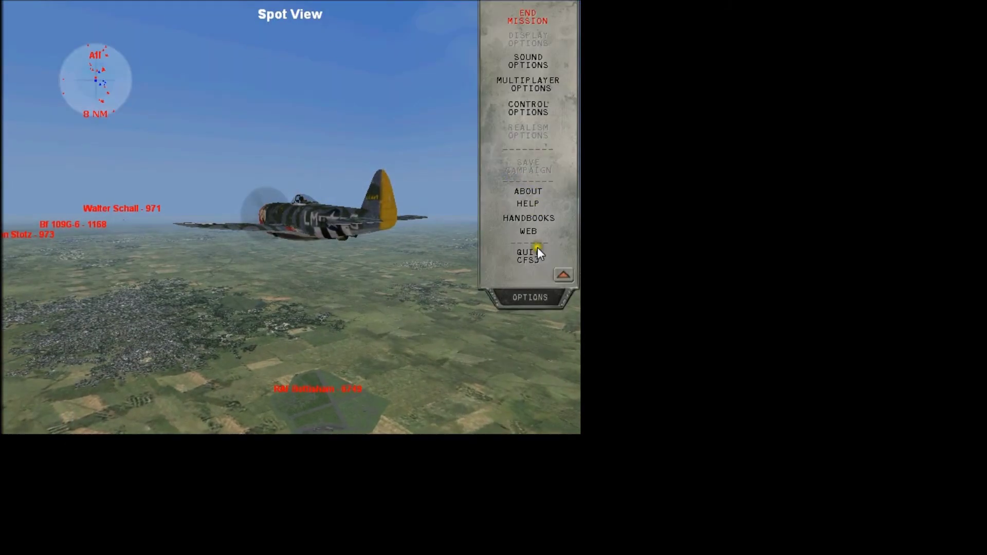
{"action": "left_click", "coordinate": [529, 257]}
{"action": "left_click", "coordinate": [301, 267]}
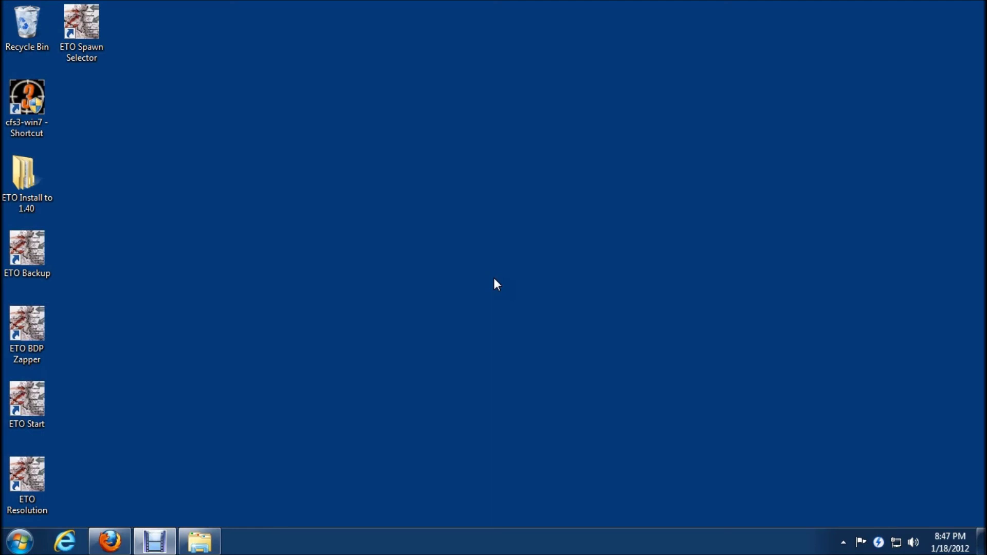
- Start Combat Flight Simulator 3 in era 2, Battle of Britain, through ETO Start
{"action": "double_click", "coordinate": [29, 393]}
{"action": "type", "text": "2"}
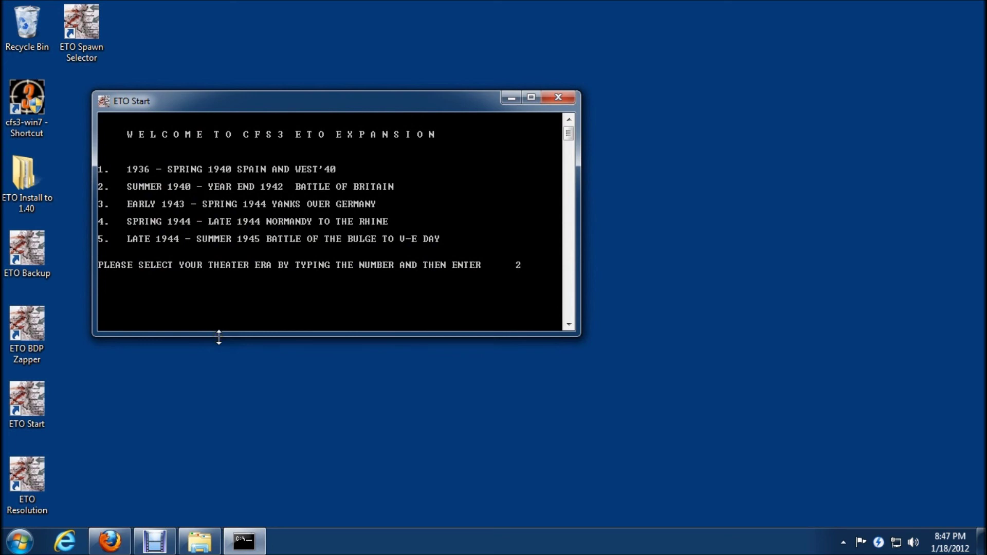
{"action": "key", "text": "Return"}
{"action": "key", "text": "Return"}
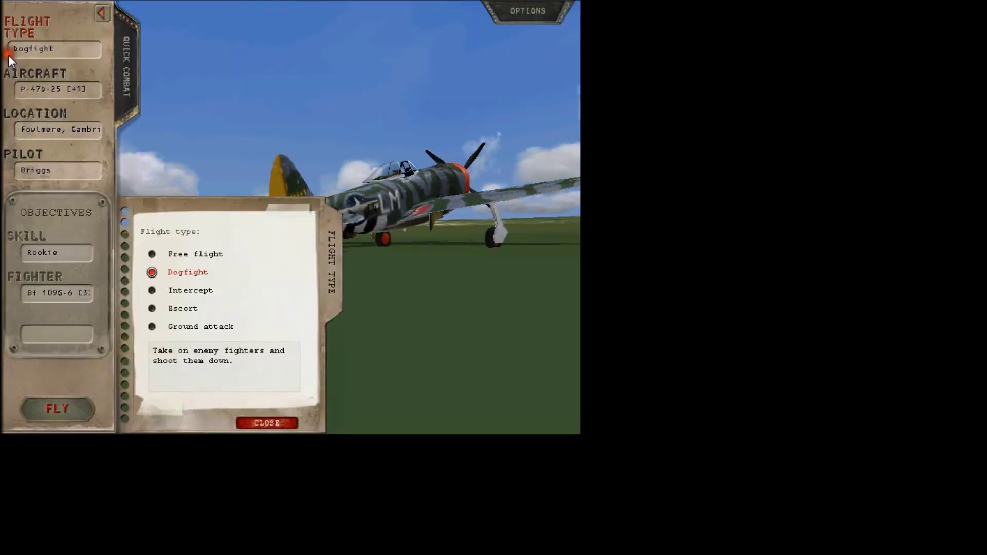
- Fly the Quick Combat dogfight, then quit CFS3 to the desktop
{"action": "left_click", "coordinate": [61, 412]}
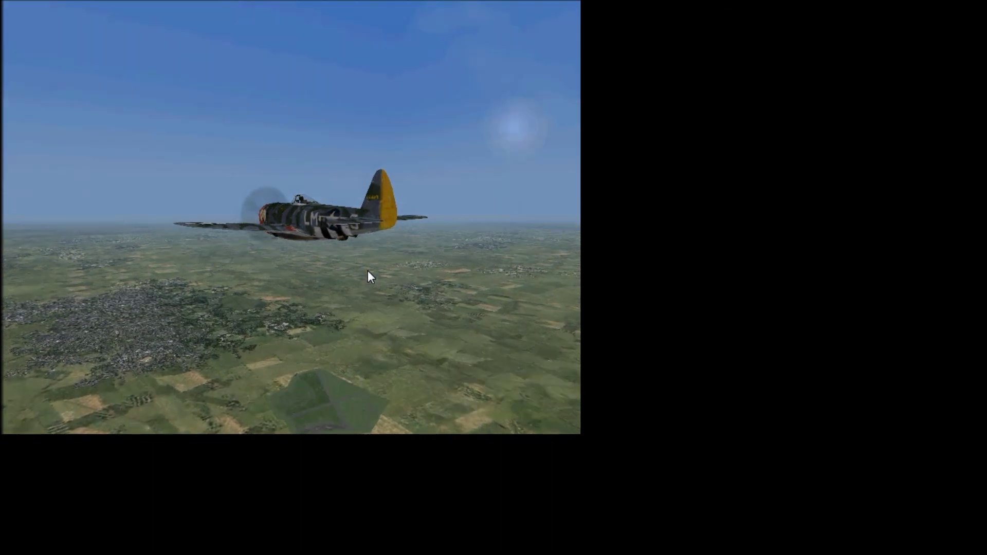
{"action": "mouse_move", "coordinate": [546, 265]}
{"action": "left_click", "coordinate": [520, 254]}
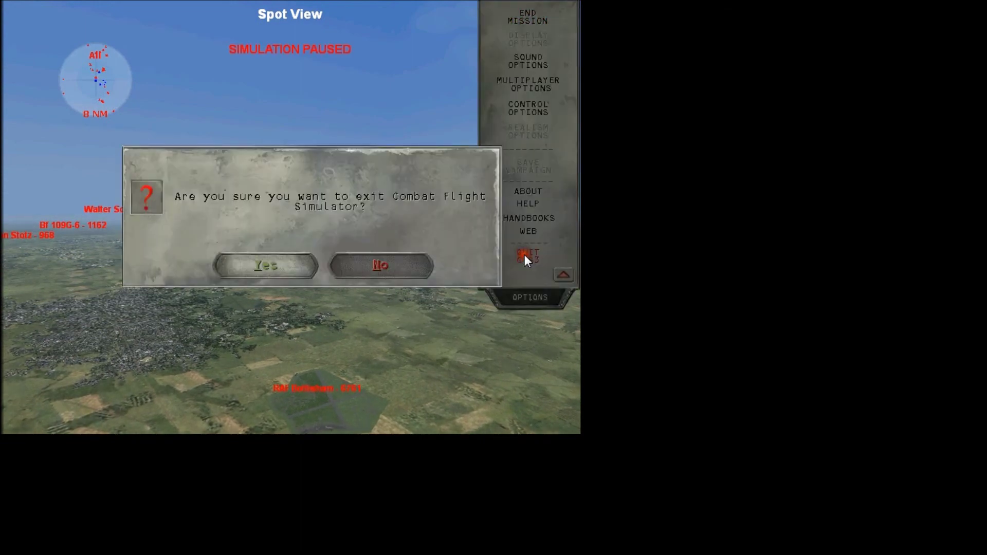
{"action": "left_click", "coordinate": [282, 266]}
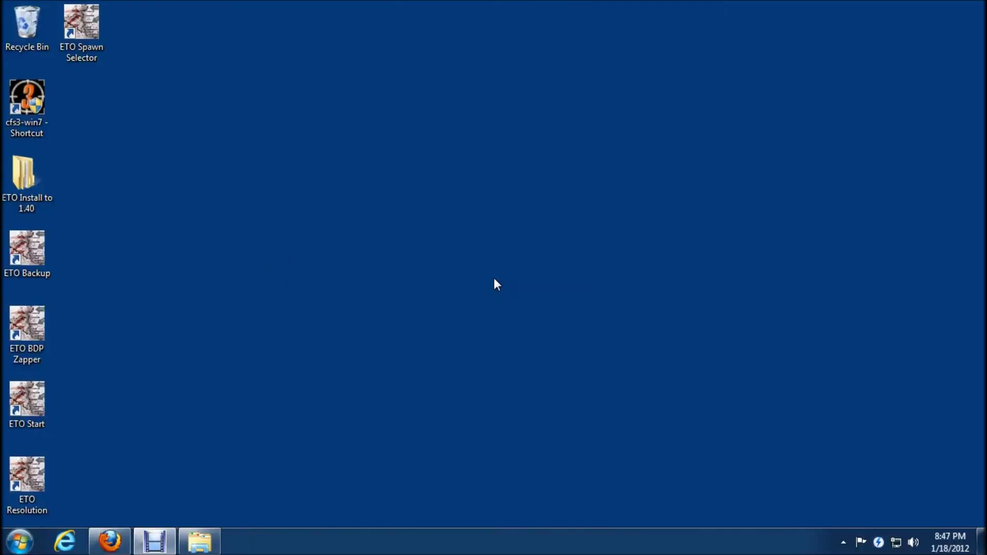